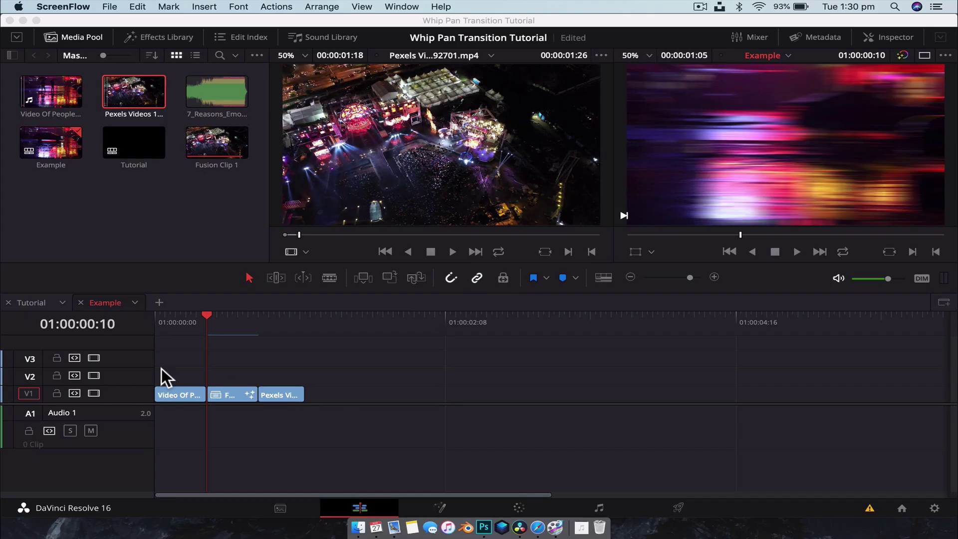
click(183, 322)
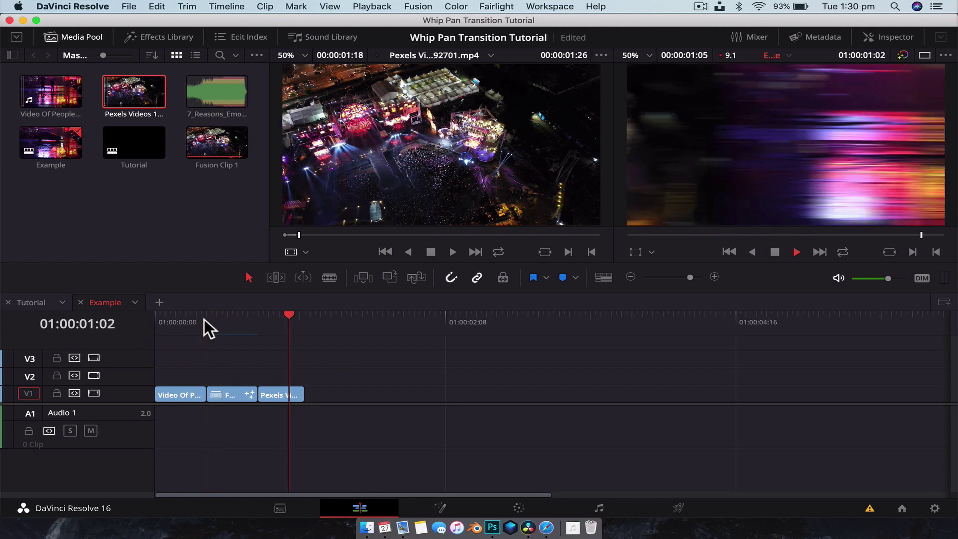
click(193, 315)
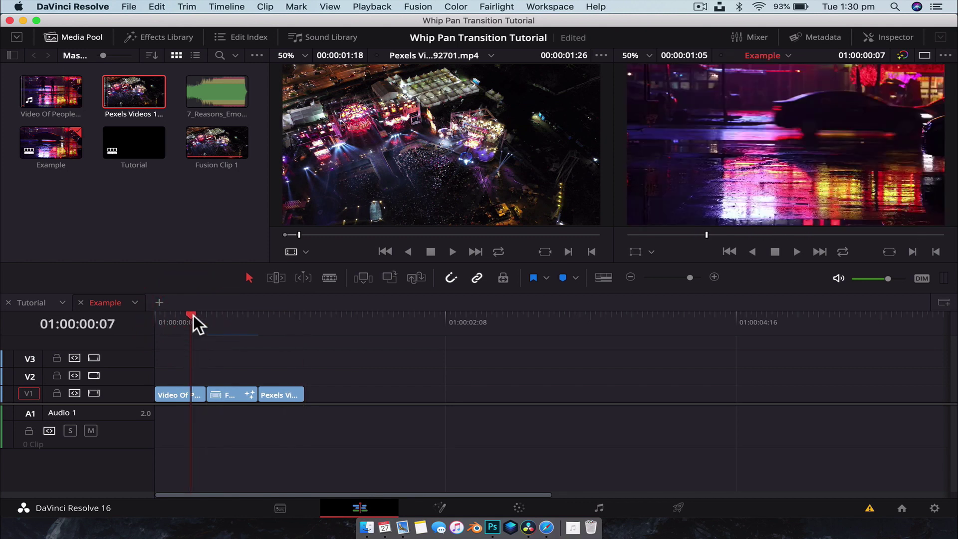
key(space)
drag(205, 315, 191, 316)
key(space)
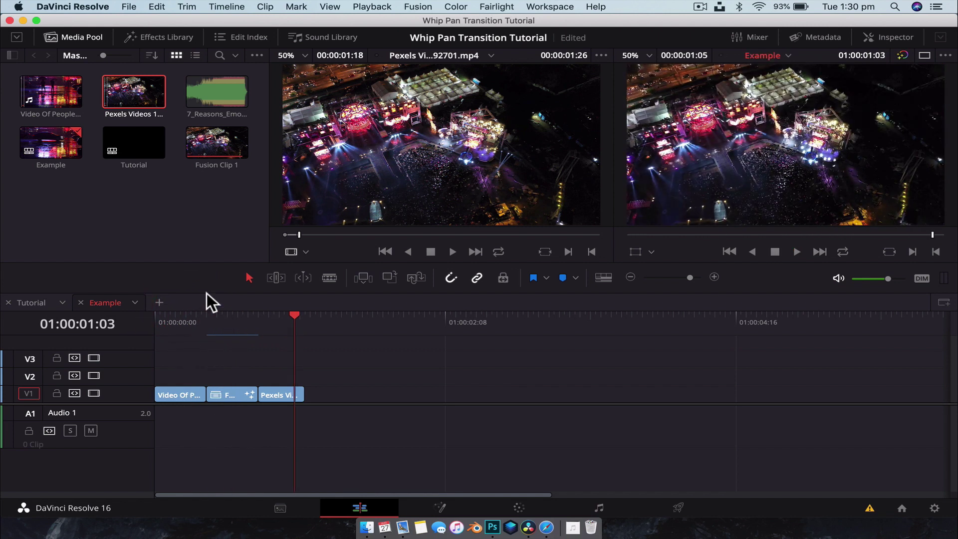
click(184, 208)
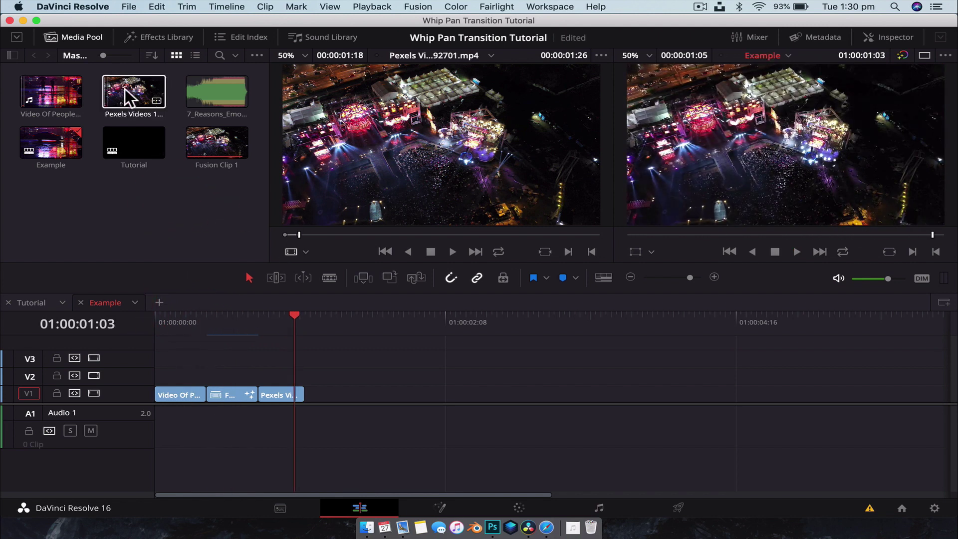
Add the rainy-night taxi clip, then the Pexels Videos clip, after the existing clips on V1.
click(40, 92)
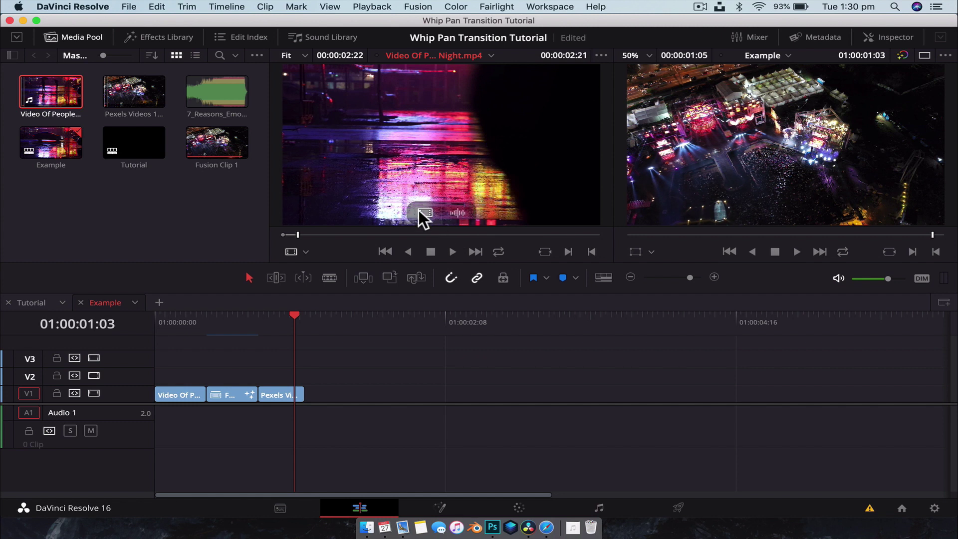
drag(418, 209, 381, 391)
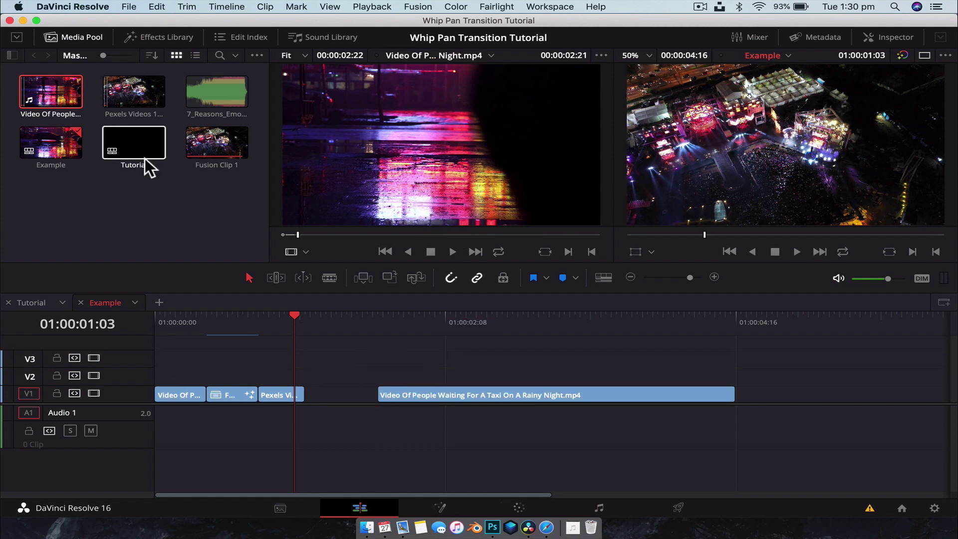
click(139, 92)
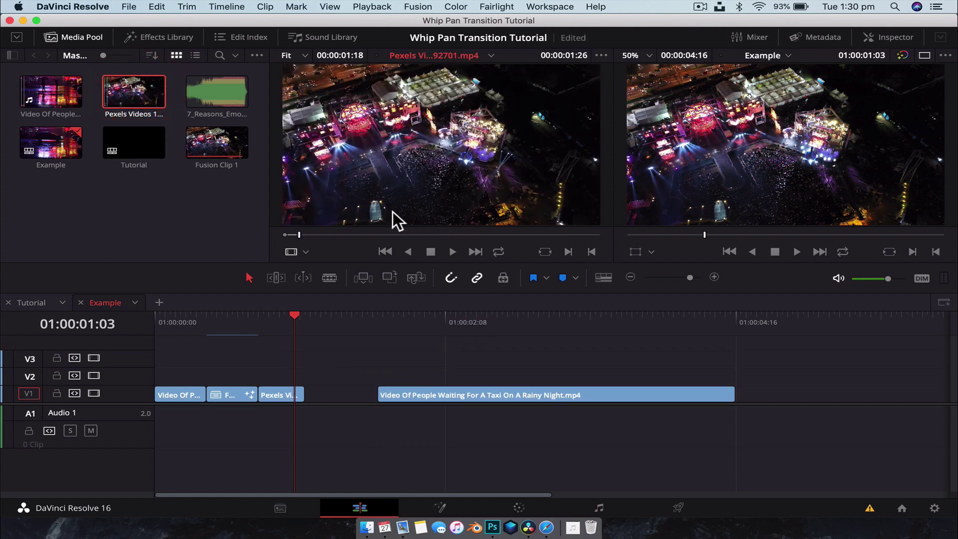
drag(393, 212, 736, 394)
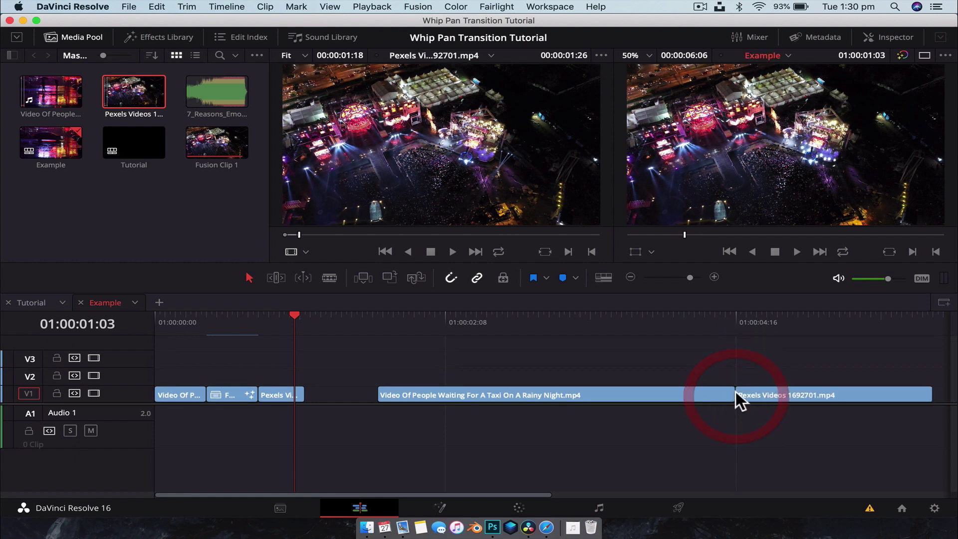
Zoom the timeline in on the new clips and park the playhead on their cut.
click(713, 323)
scroll(714, 323, right, 5)
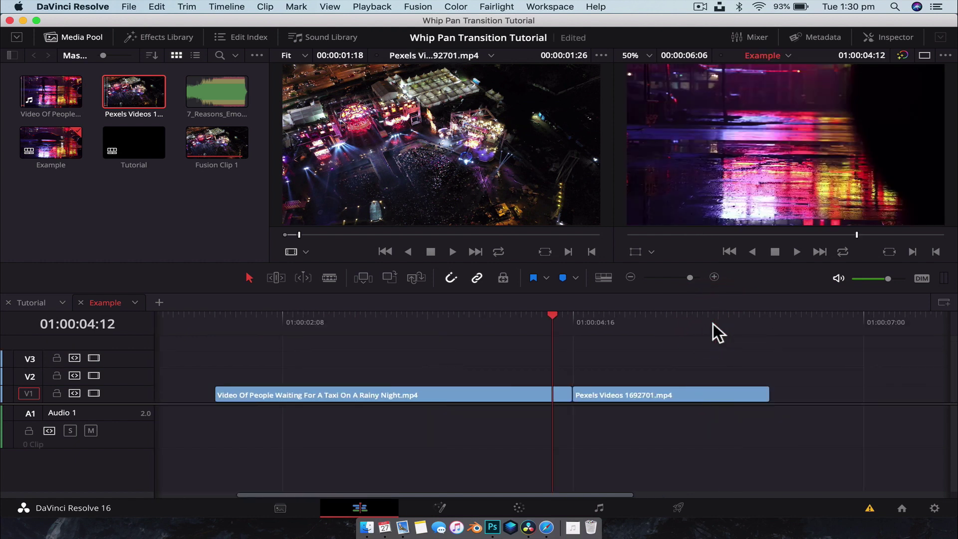
scroll(713, 324, right, 3)
click(376, 321)
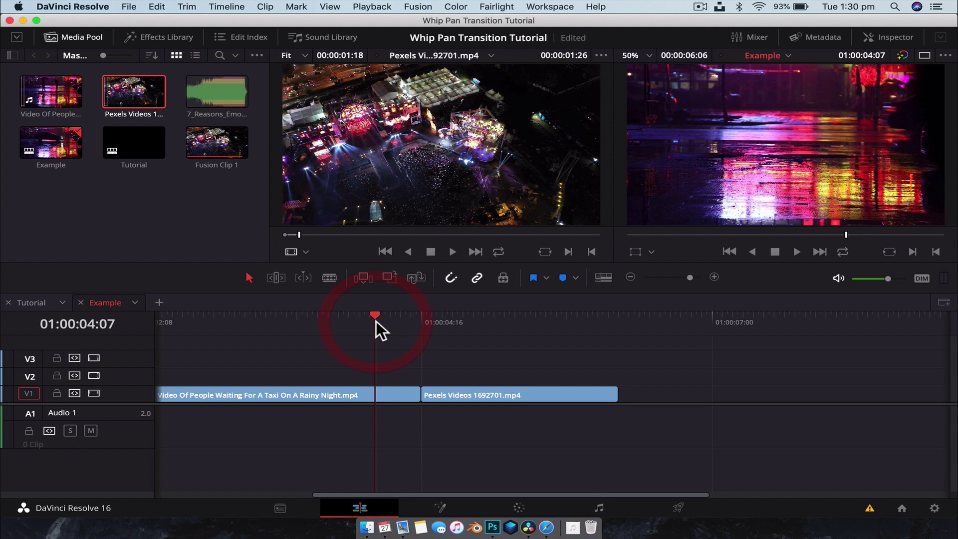
key(super+minus)
key(super+equal)
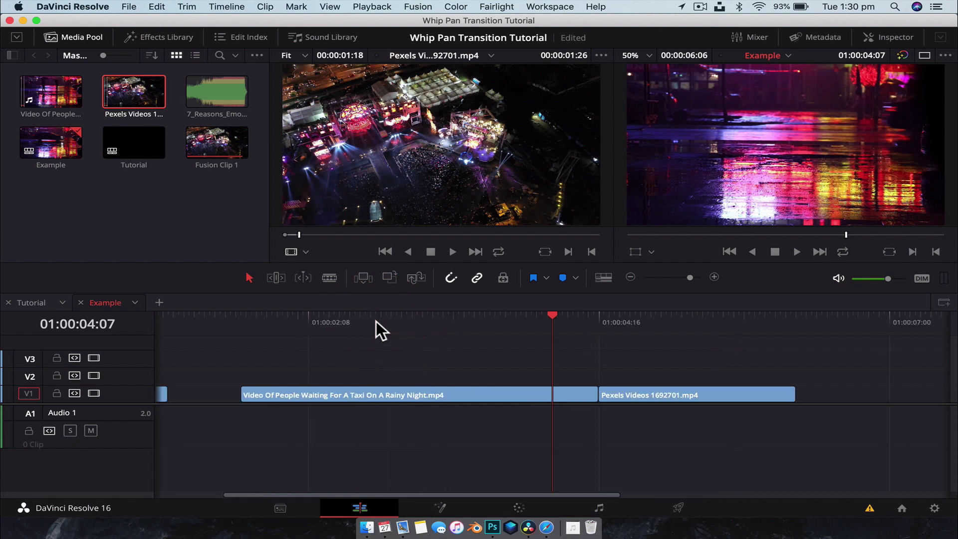
scroll(375, 321, right, 2)
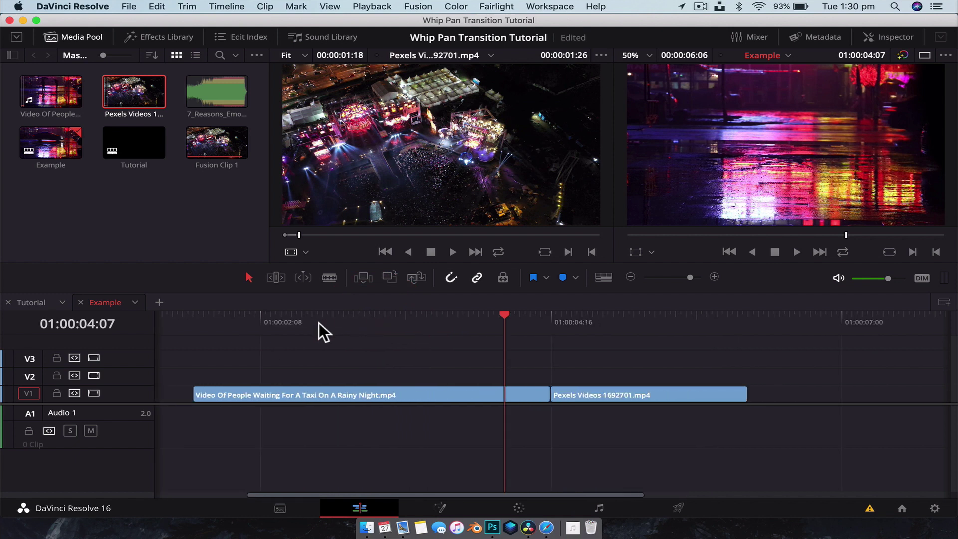
drag(319, 322, 533, 318)
click(548, 316)
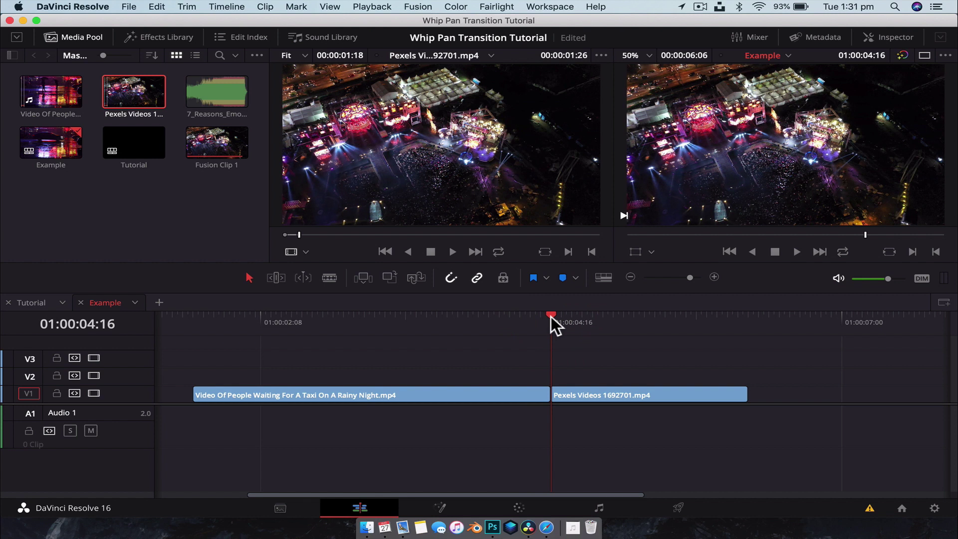
Blade the taxi clip ten frames before the cut and lift the Pexels clip onto V2.
key(Left)
key(Left)
key(Left)
key(Left)
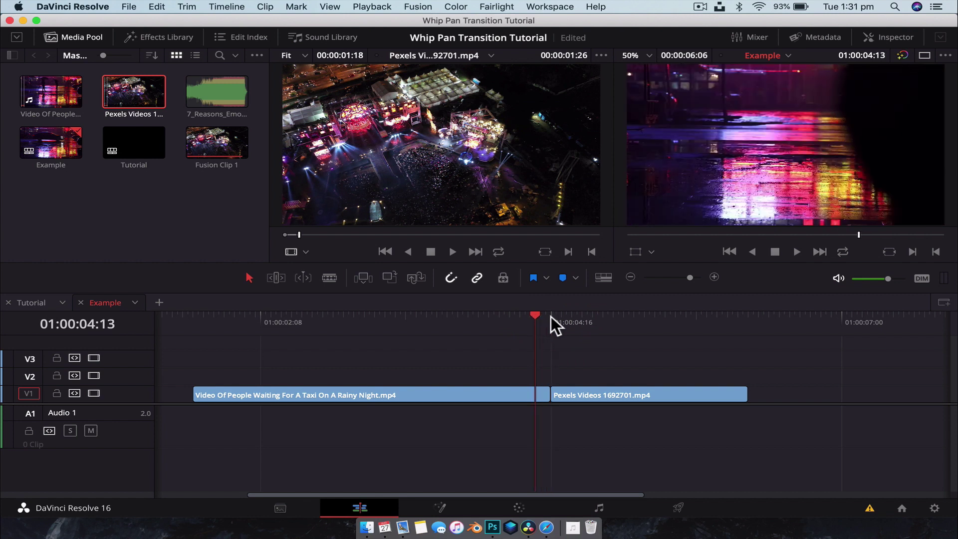
key(Left)
key(Left)
key(Left)
key(Left)
key(Left)
key(Left)
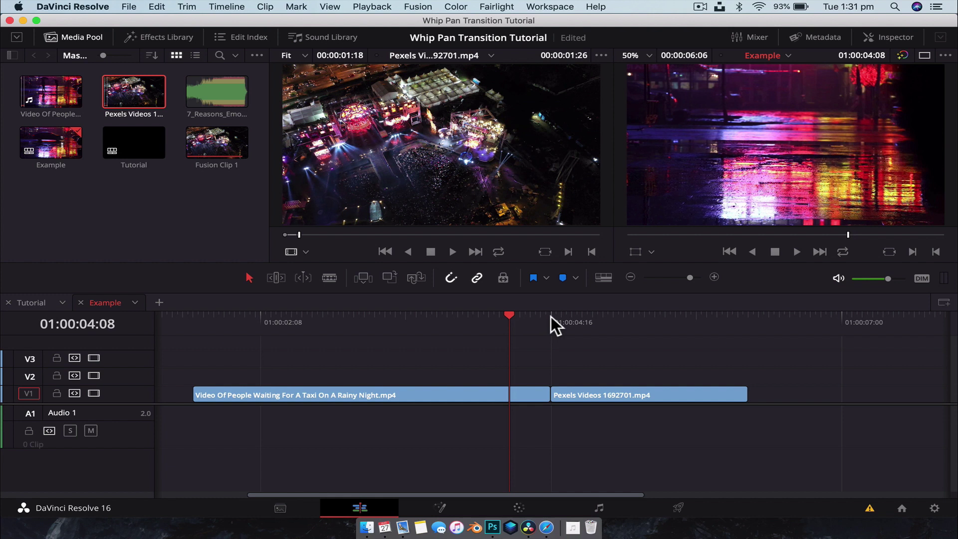
key(super+b)
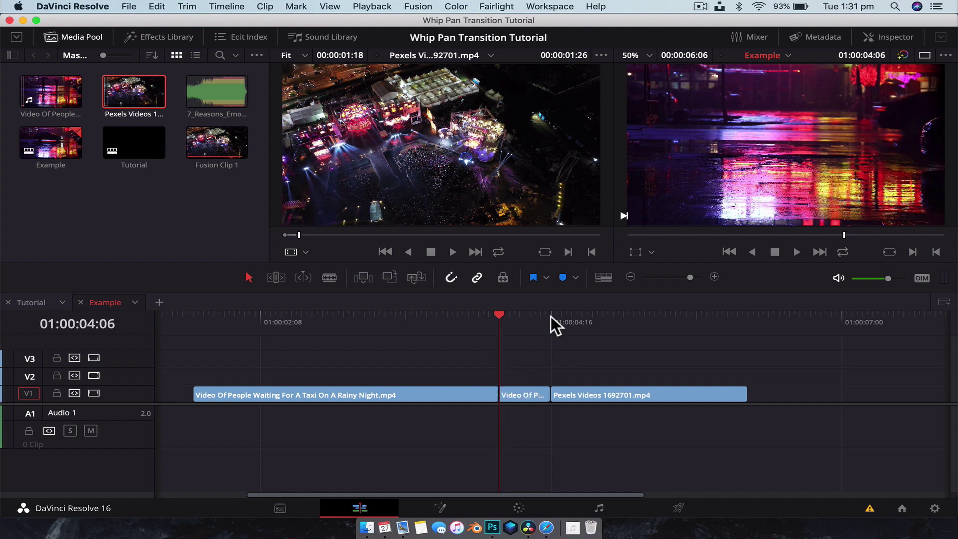
click(527, 393)
drag(581, 397, 597, 385)
Split the V2 Pexels clip at the original cut, return its remainder to V1, and play the overlap.
click(549, 322)
click(547, 322)
key(super+b)
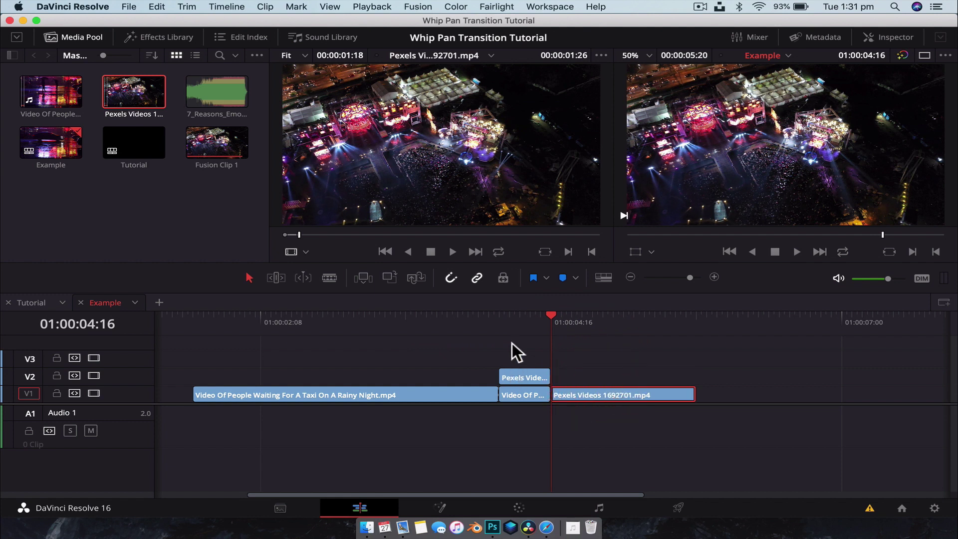
mouse_move(501, 323)
mouse_down()
mouse_move(536, 324)
mouse_move(511, 327)
mouse_up()
key(space)
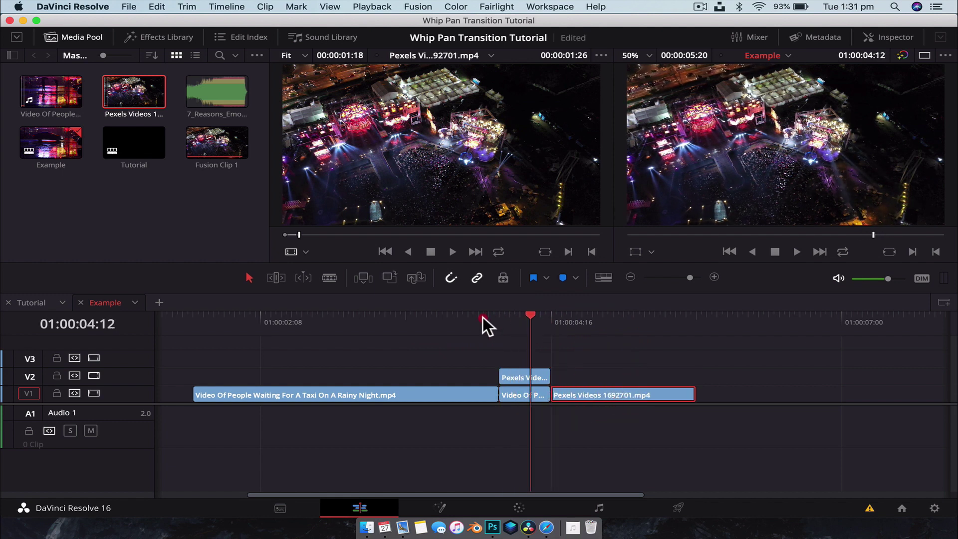
click(507, 316)
key(space)
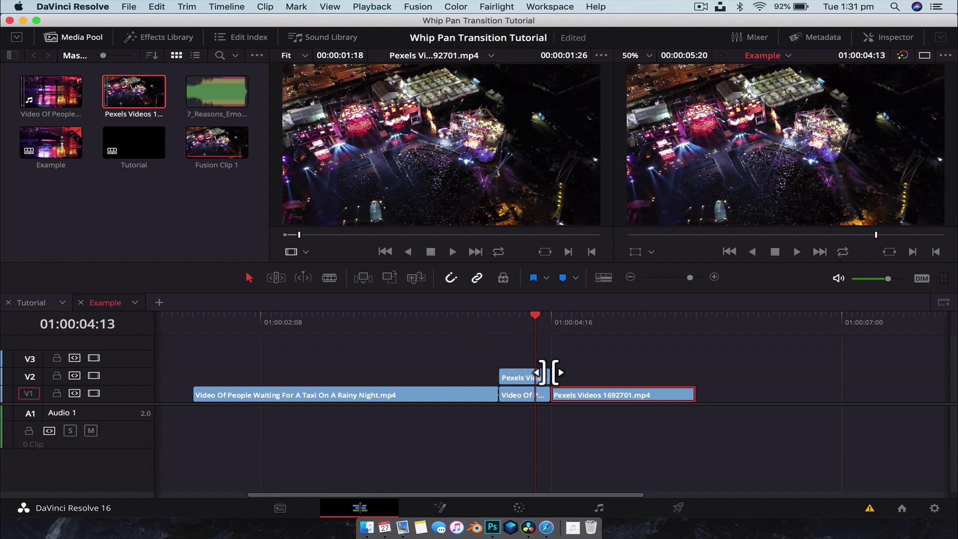
Move the short taxi end piece onto V2 above the Pexels start and scrub the overlap.
click(573, 378)
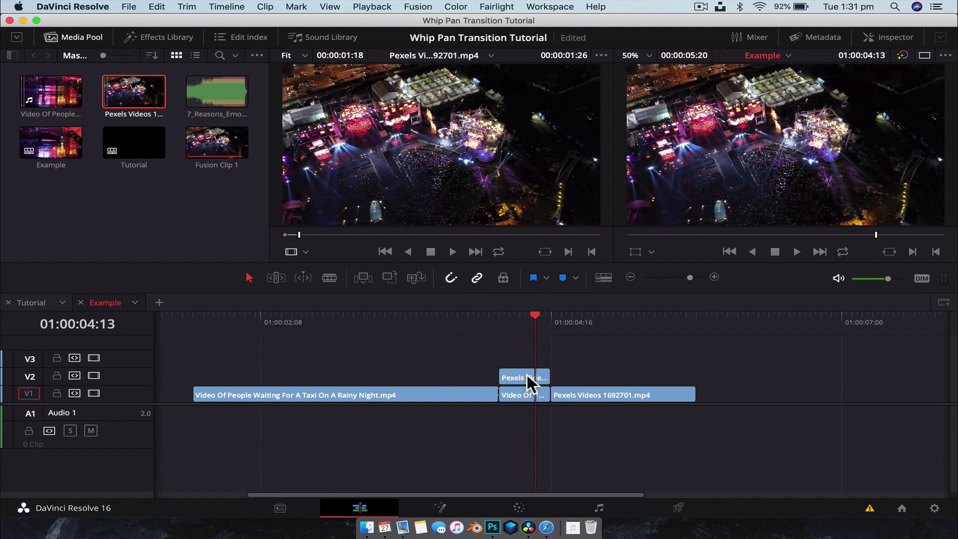
mouse_move(523, 393)
mouse_down()
mouse_move(523, 351)
mouse_move(518, 394)
mouse_up()
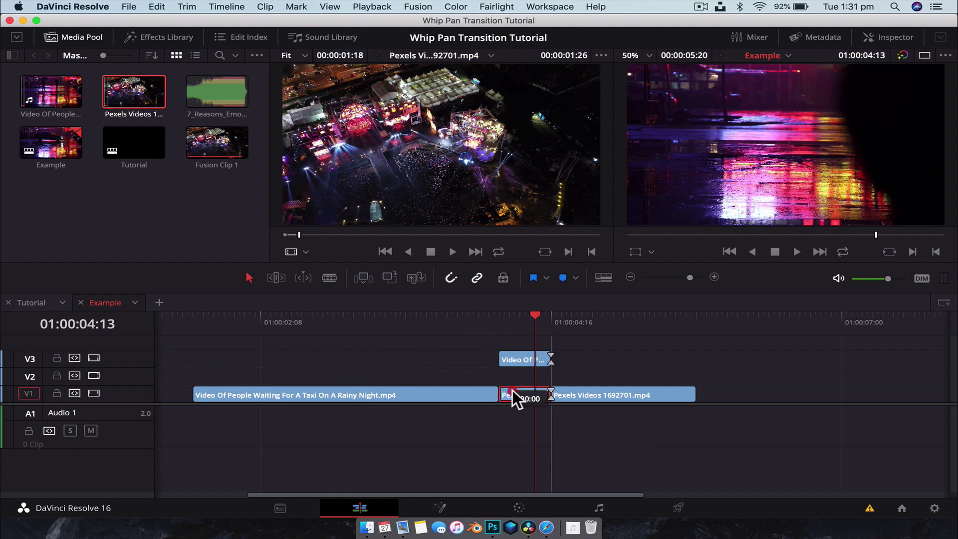
drag(516, 360, 515, 371)
click(471, 319)
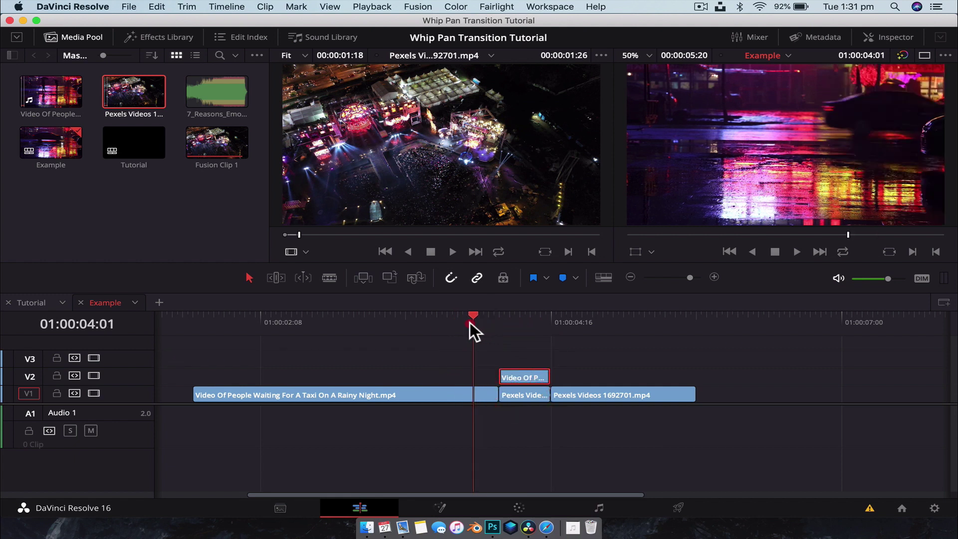
drag(475, 322, 542, 319)
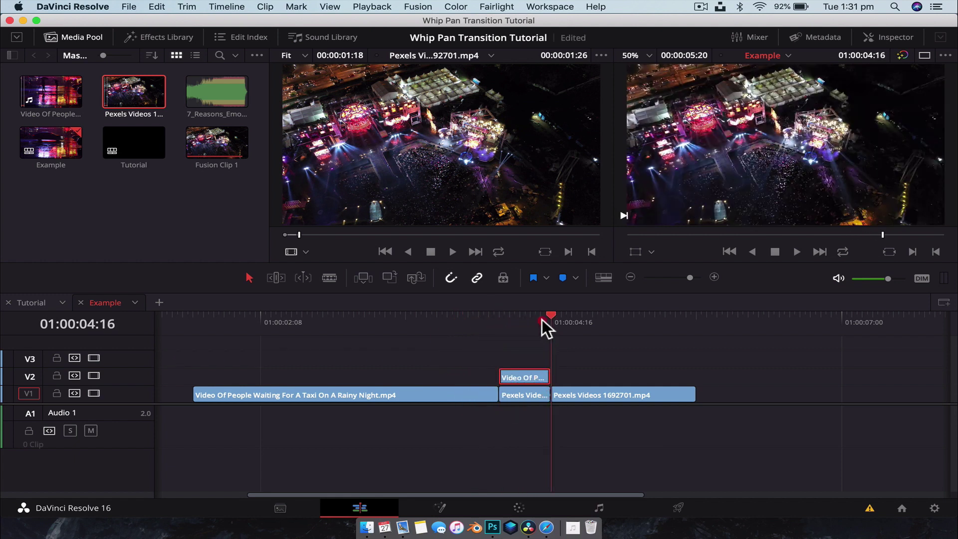
click(571, 319)
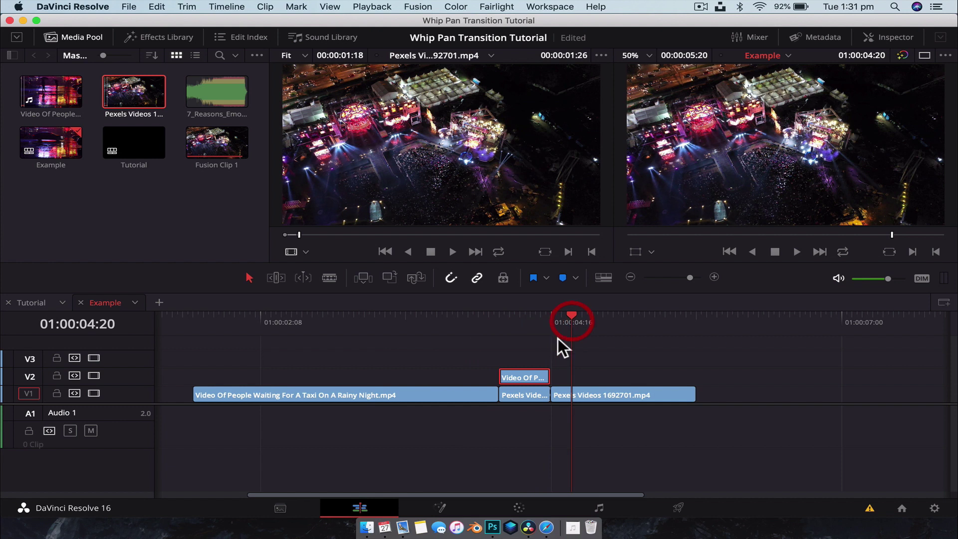
Combine the stacked clips into Fusion Clip 2 and open it on the Fusion page.
right_click(520, 374)
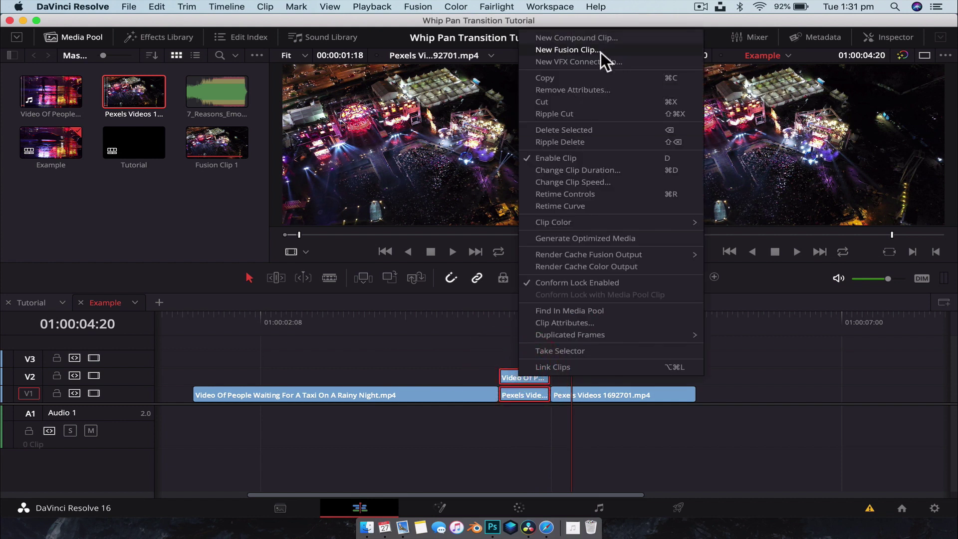
click(601, 51)
click(519, 322)
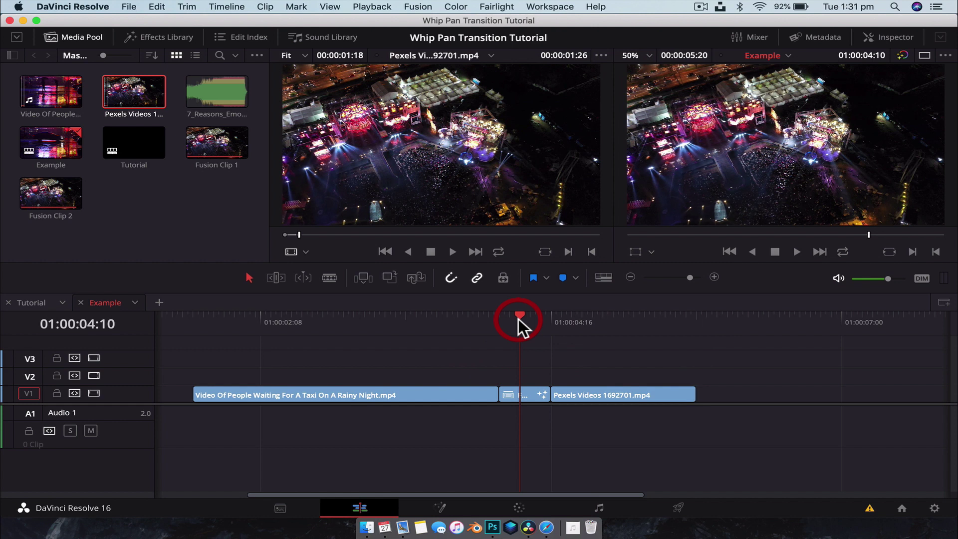
click(443, 503)
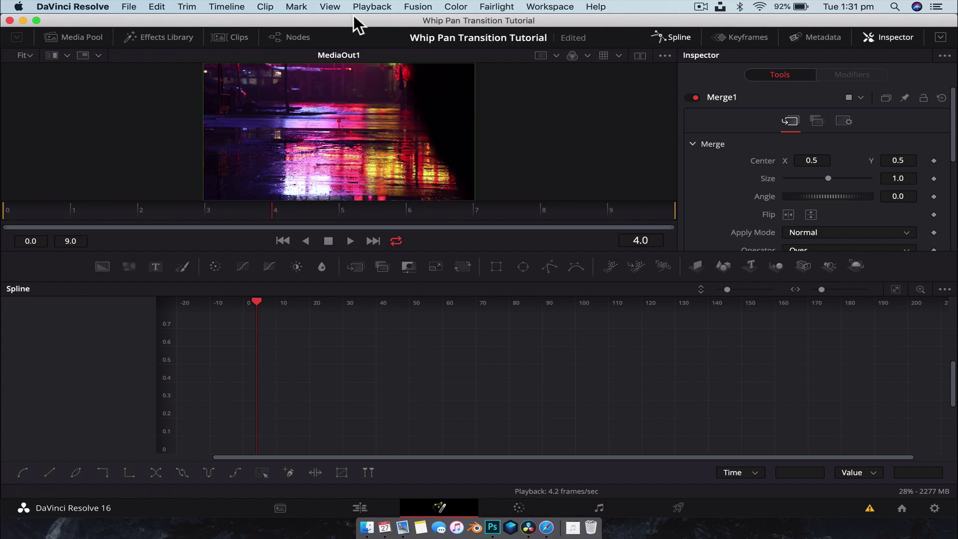
Show the node graph with dual viewers: MediaIn1 on the left, MediaIn2 on the right.
click(294, 38)
click(672, 38)
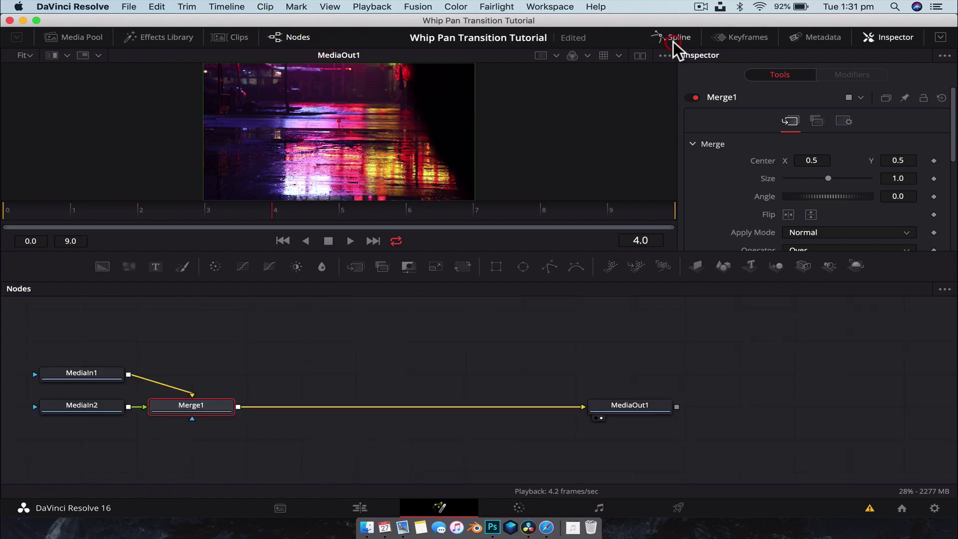
click(640, 55)
drag(600, 282, 600, 322)
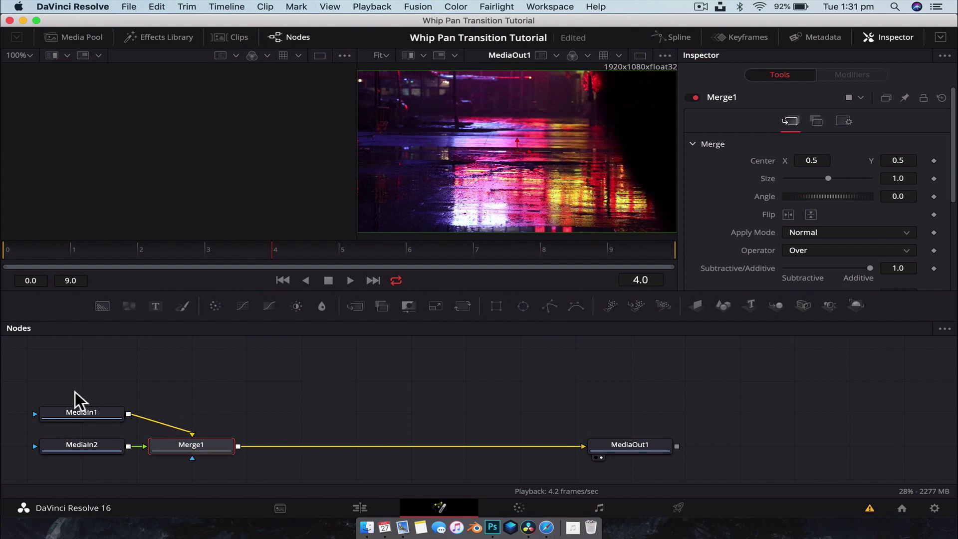
drag(75, 391, 231, 448)
click(241, 391)
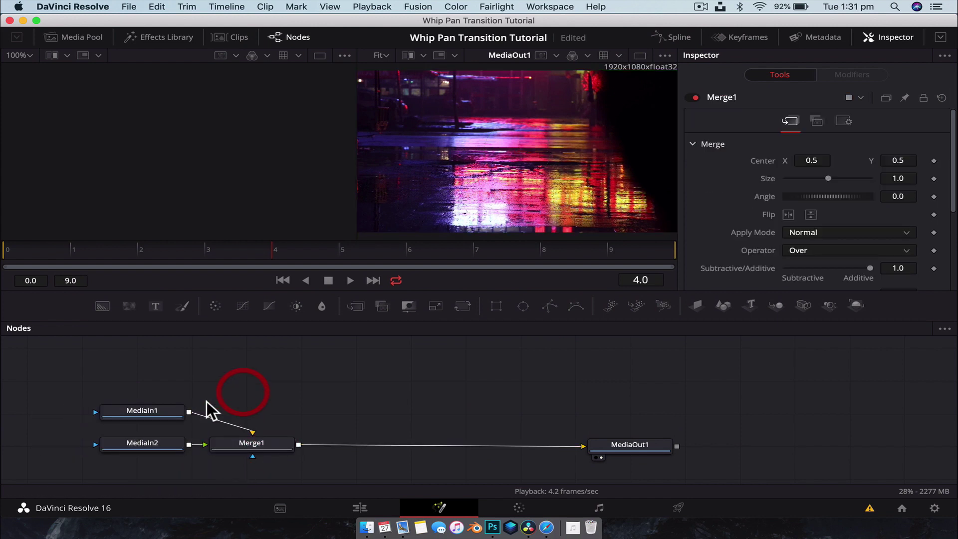
click(153, 411)
key(1)
click(149, 440)
key(2)
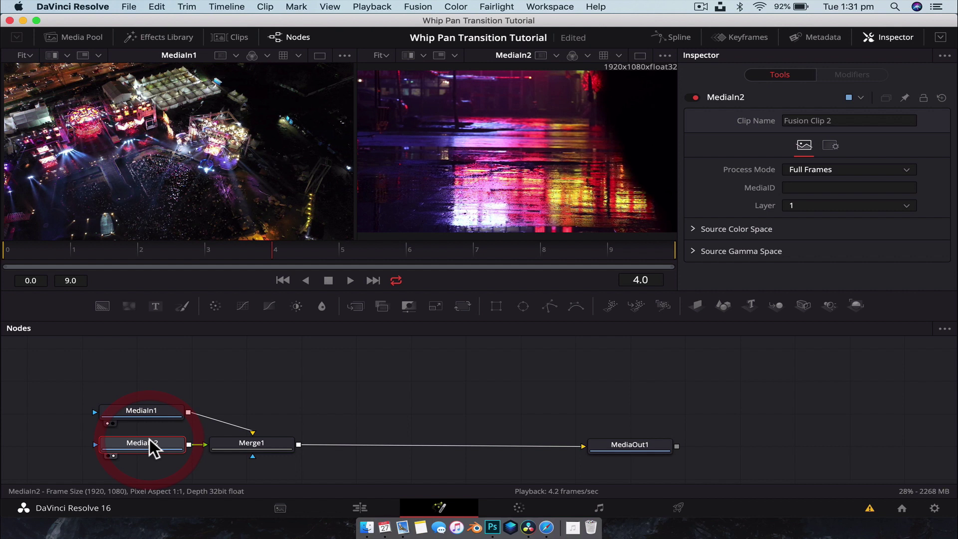
Rename MediaIn1 to 'Concert' and MediaIn2 to 'Neon'.
click(142, 408)
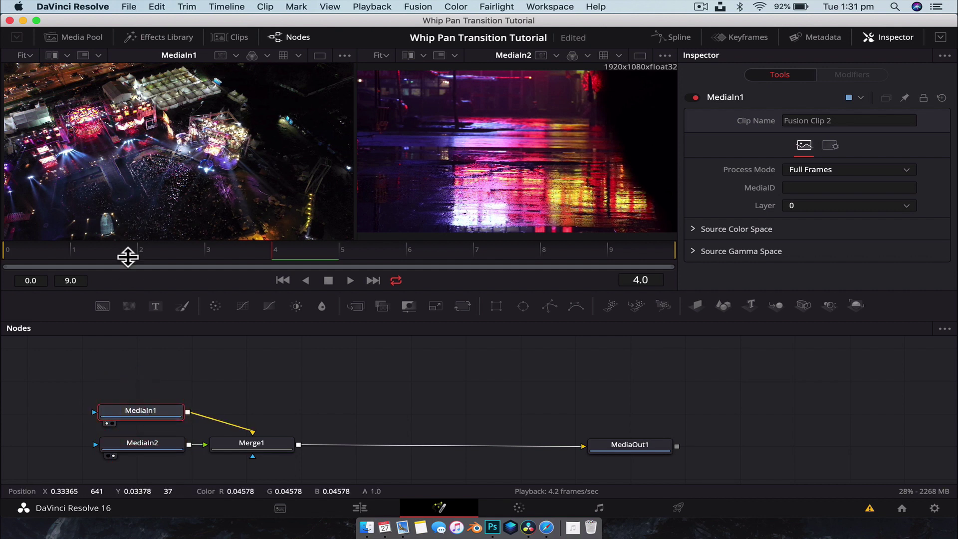
right_click(159, 408)
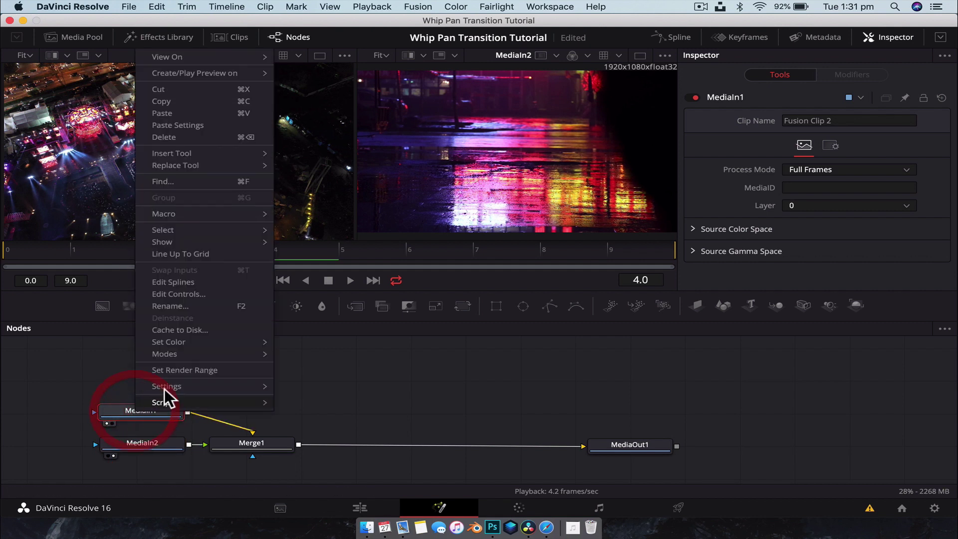
click(222, 301)
text(Conc)
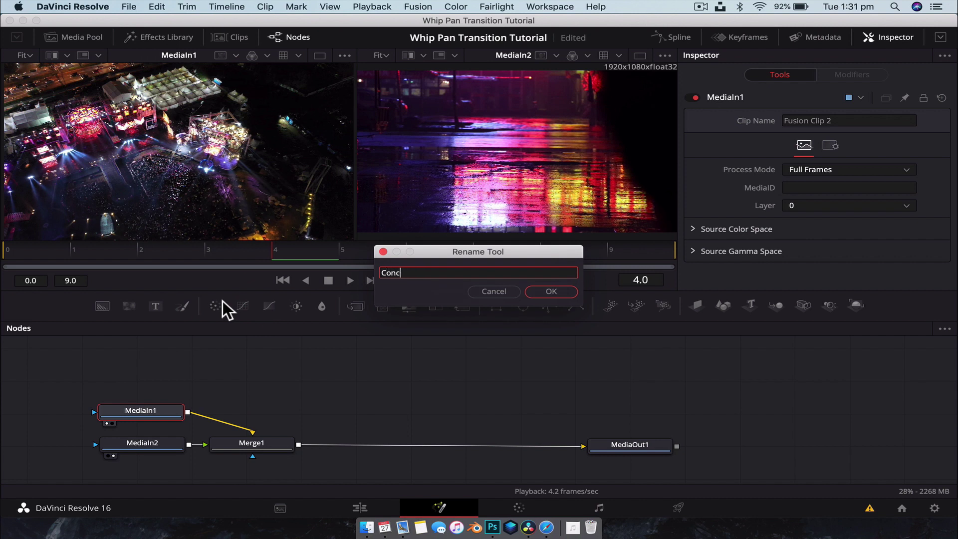
text(ert)
key(Return)
click(139, 444)
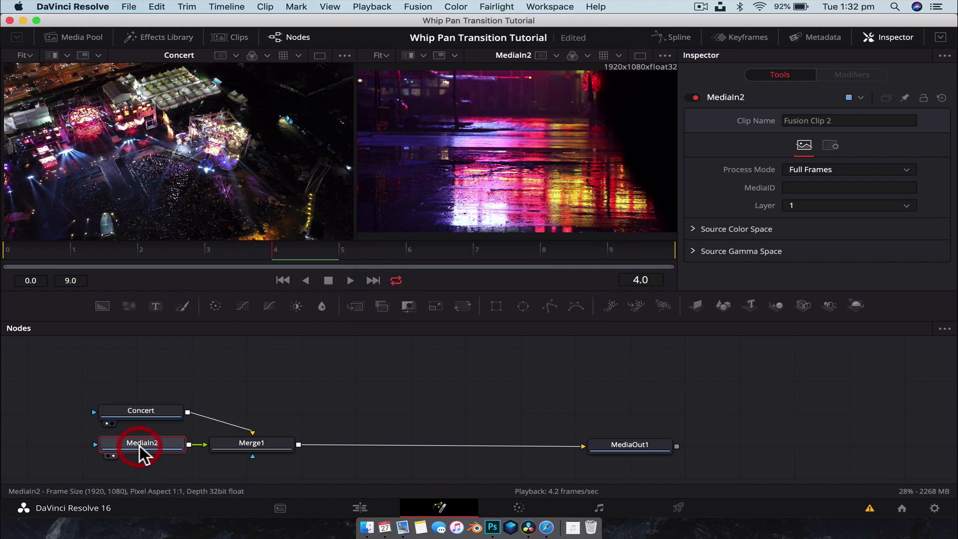
right_click(139, 445)
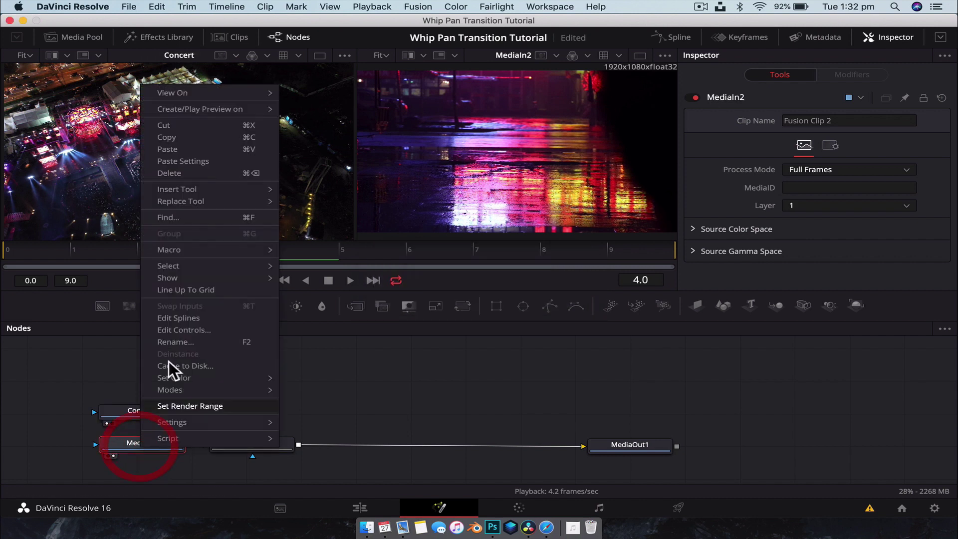
click(205, 342)
text(Neon)
key(Return)
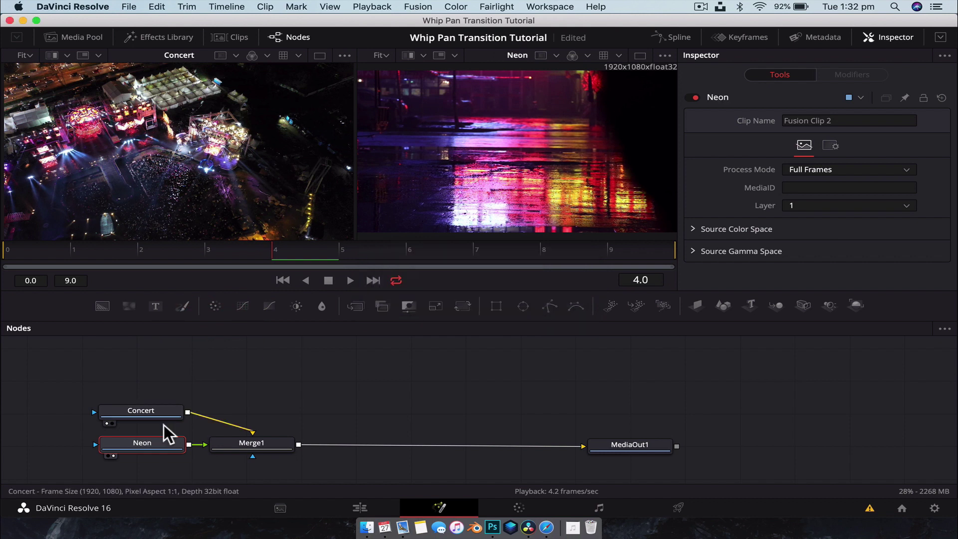
Rearrange the nodes with Neon above Concert and Merge1 moved further right.
drag(145, 442, 145, 370)
drag(144, 417, 149, 465)
drag(271, 449, 391, 440)
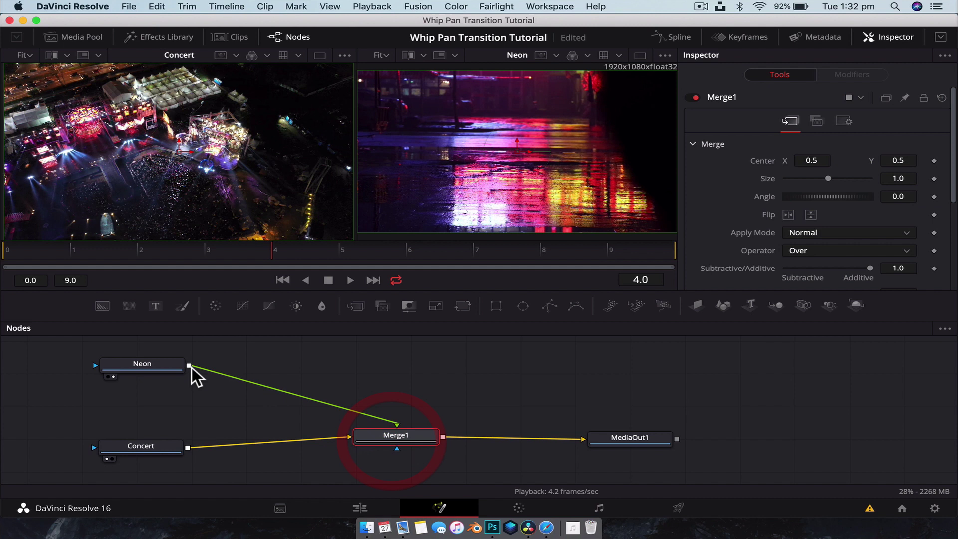
drag(139, 367, 121, 379)
drag(401, 438, 422, 439)
click(423, 439)
drag(142, 450, 124, 450)
Add a Transform node after Neon and another after Concert.
click(132, 379)
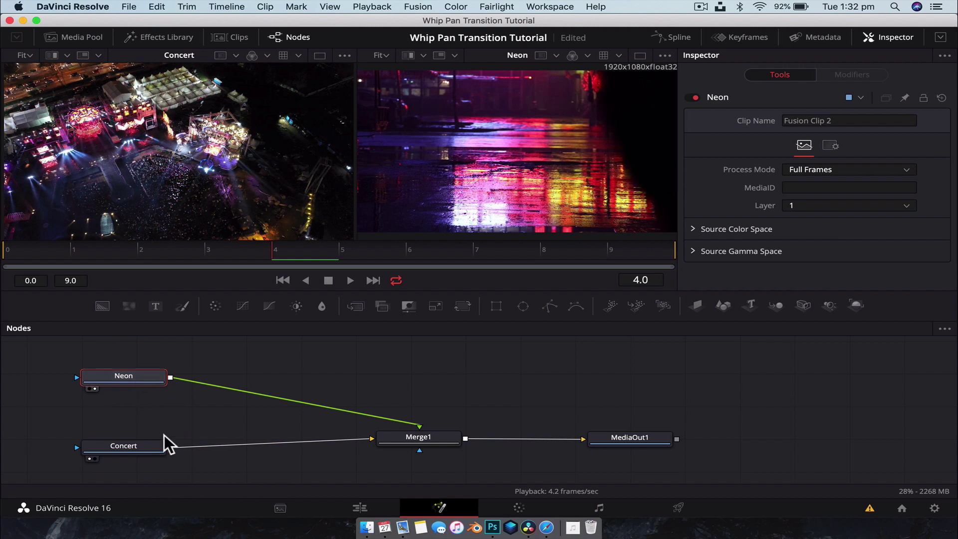
key(shift+space)
text(tran)
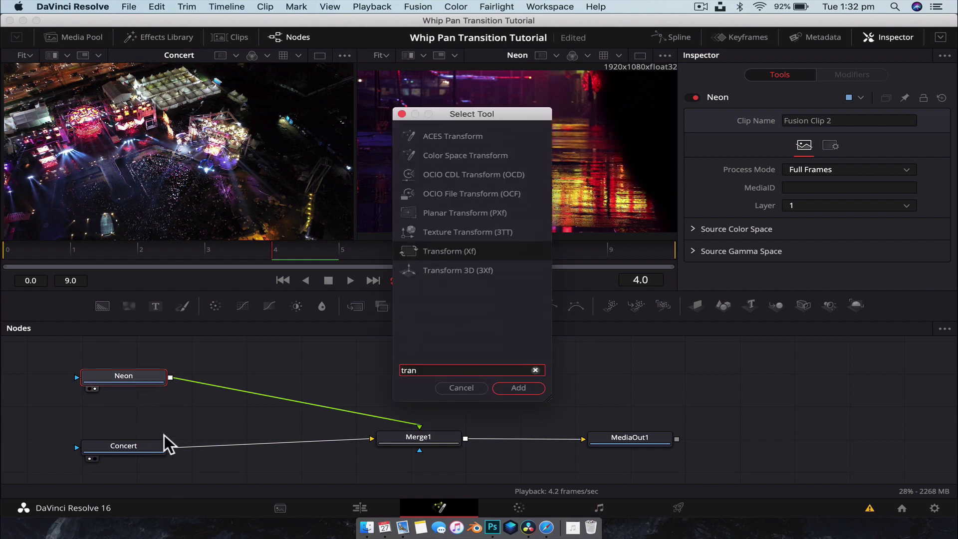
key(Return)
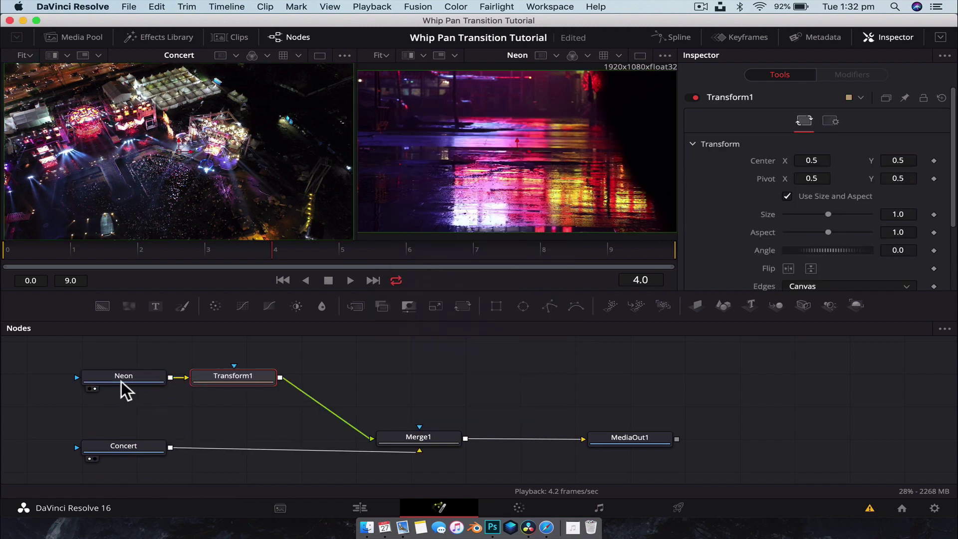
click(127, 441)
key(shift+space)
text(tran)
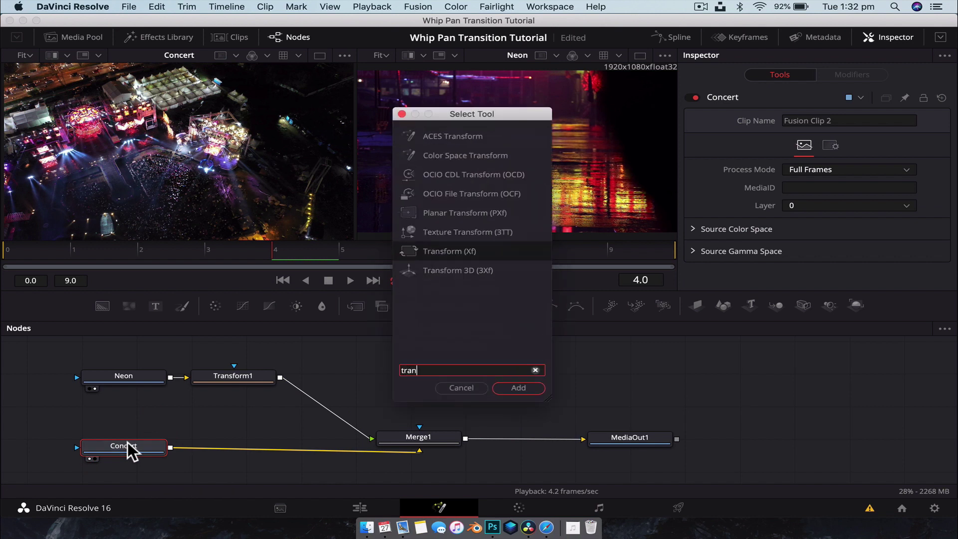
key(Return)
drag(420, 441, 433, 442)
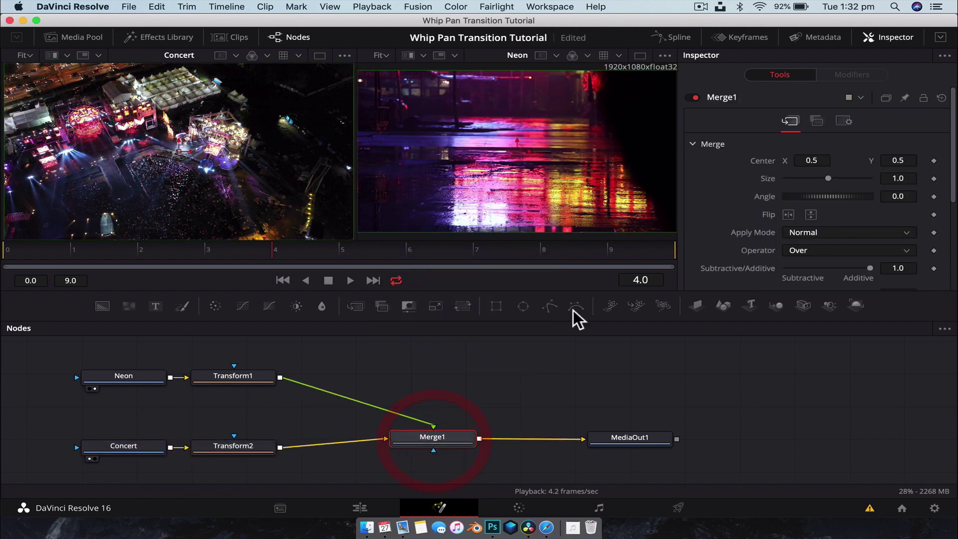
click(451, 436)
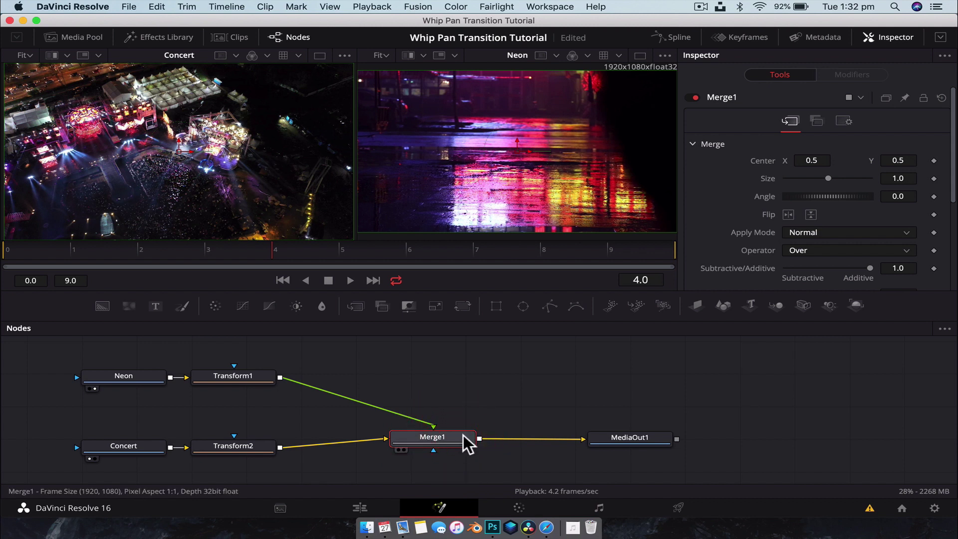
Return to a single, taller viewer and keyframe Transform1's Center at frame 0.
click(636, 56)
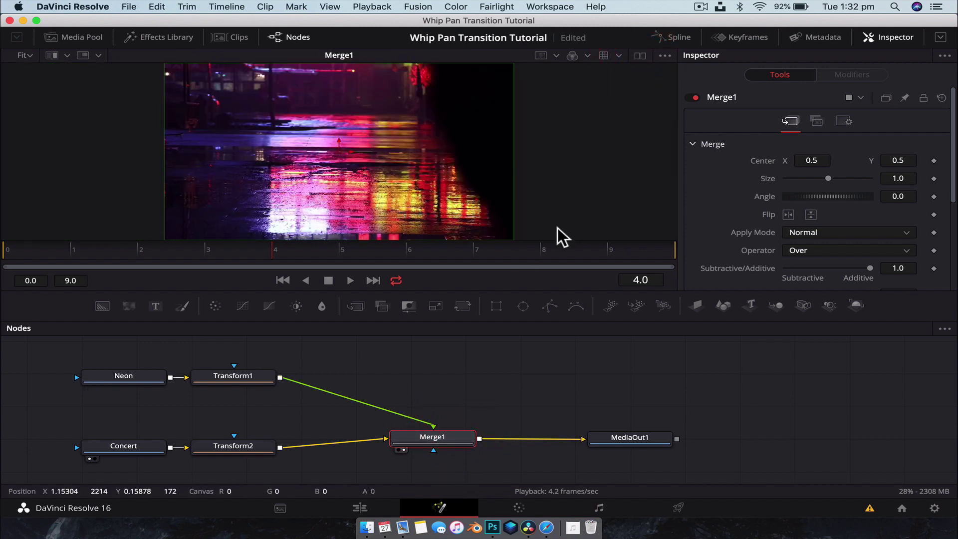
drag(558, 290, 559, 308)
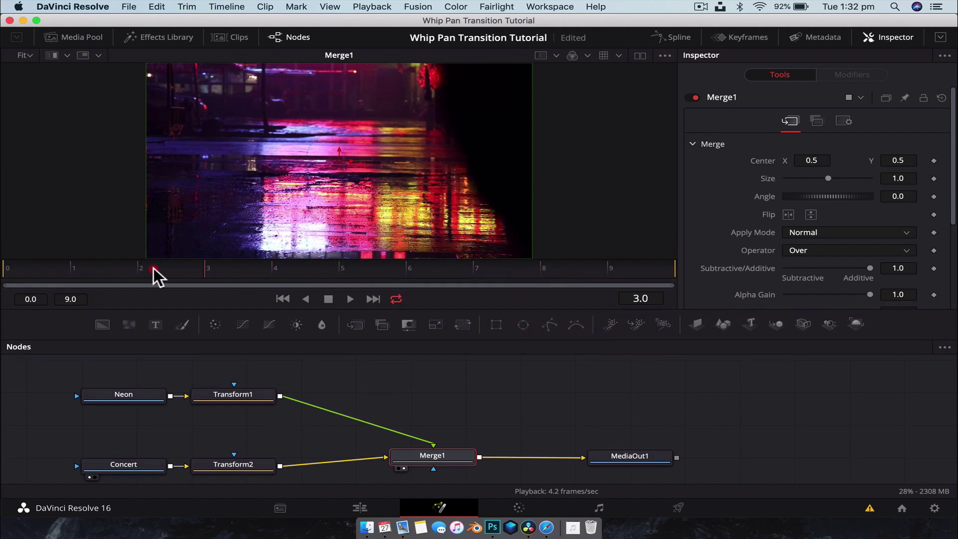
drag(154, 267, 50, 261)
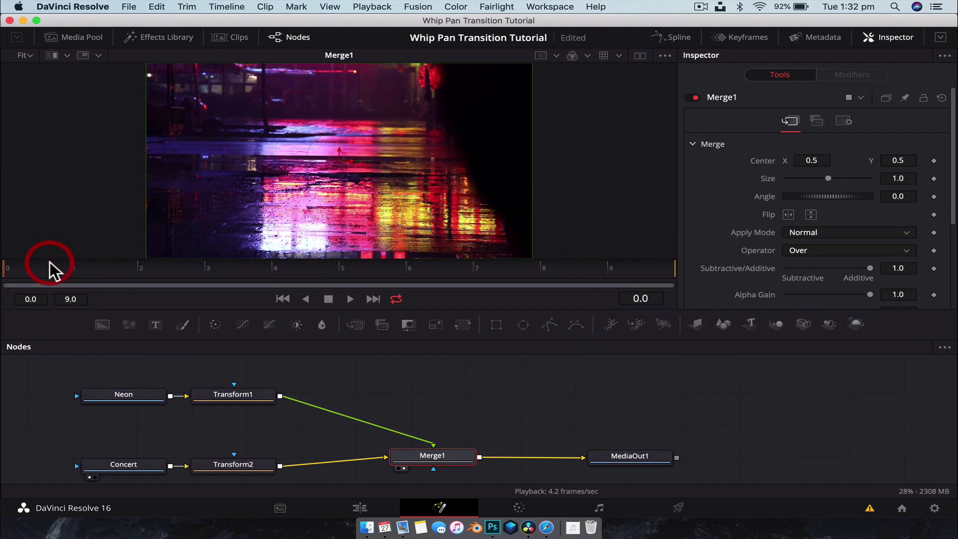
click(121, 397)
click(222, 393)
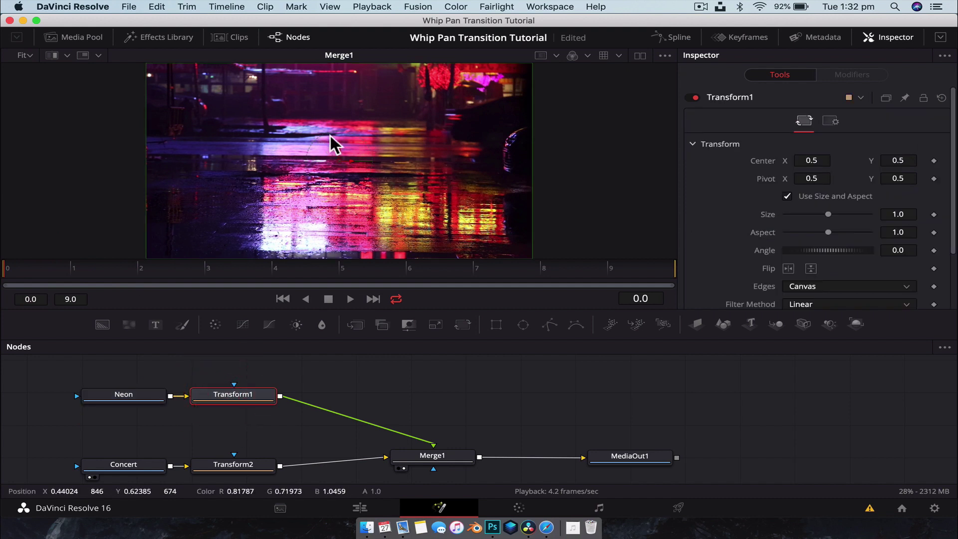
click(933, 161)
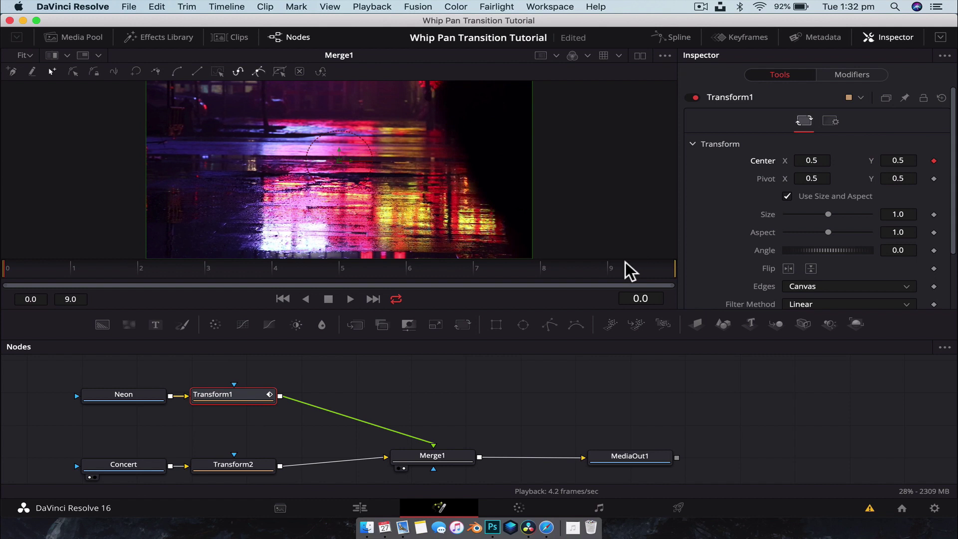
At frame 9, set Transform1's Center X to 1.5 so Neon slides off right.
click(702, 266)
scroll(532, 213, down, 3)
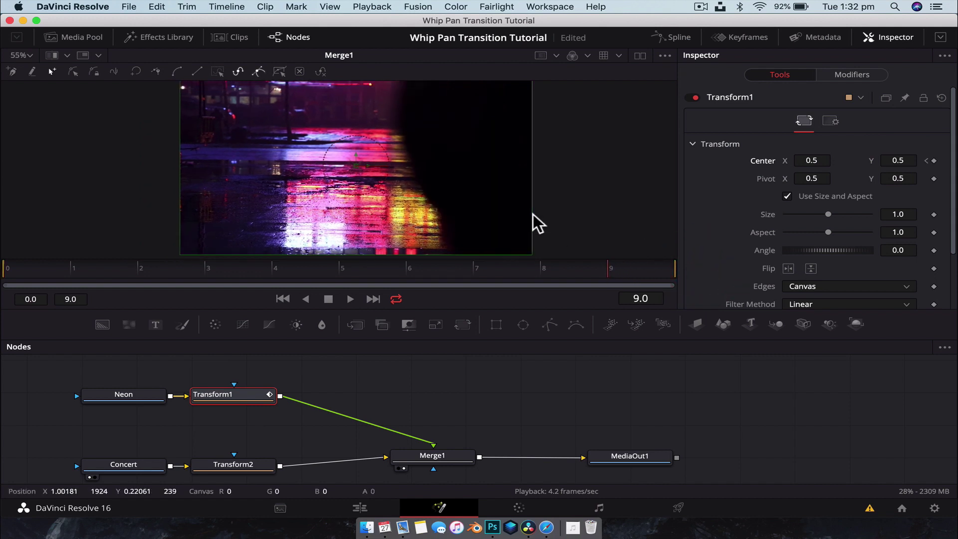
scroll(532, 214, up, 2)
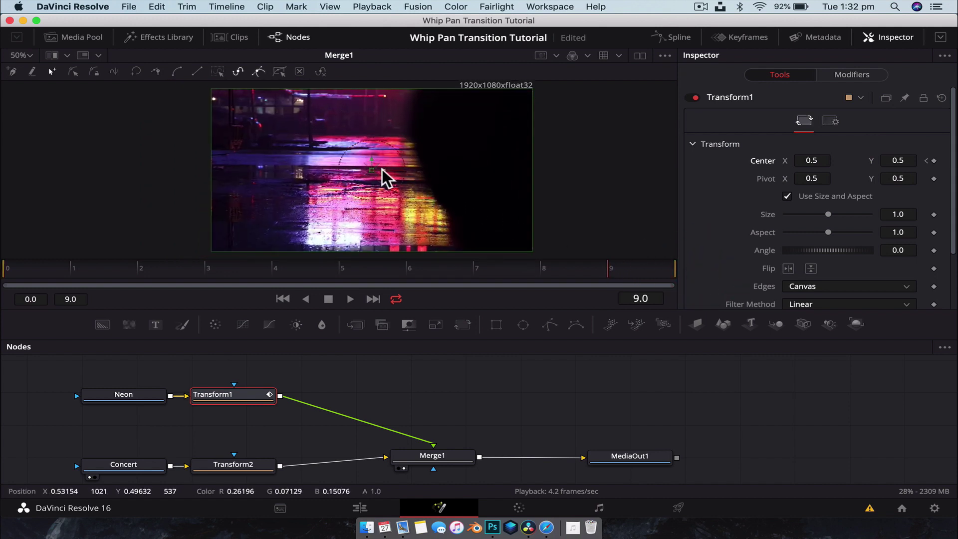
drag(473, 169, 704, 169)
click(814, 160)
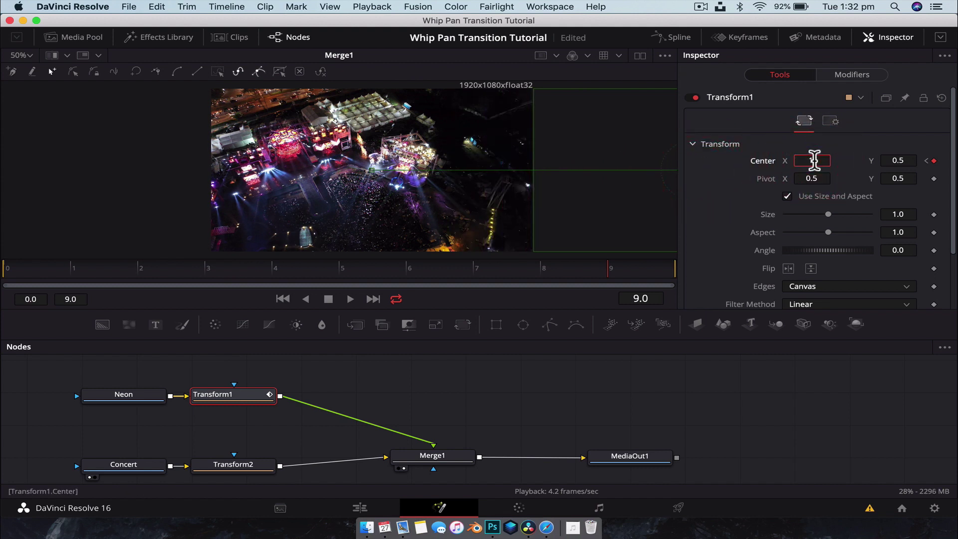
text(1.5)
key(Tab)
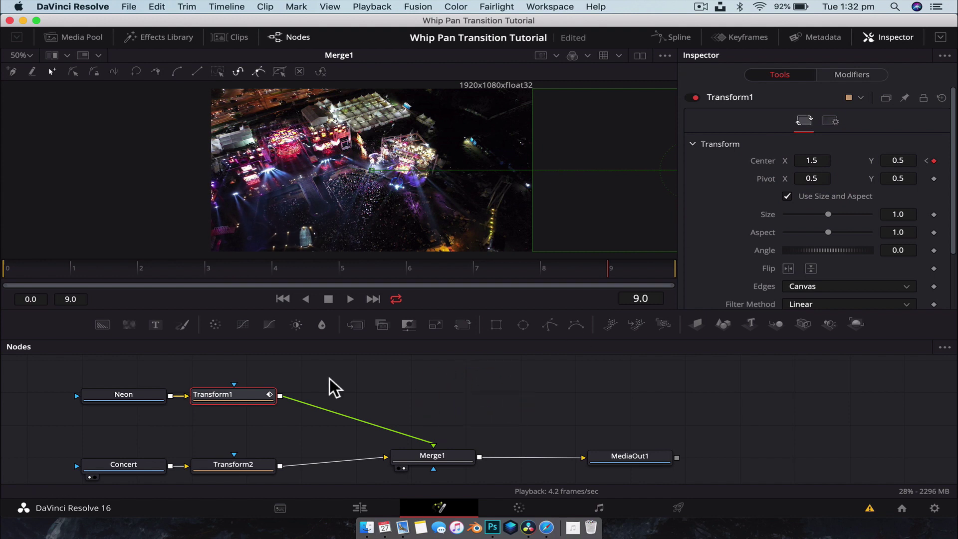
drag(429, 272, 346, 273)
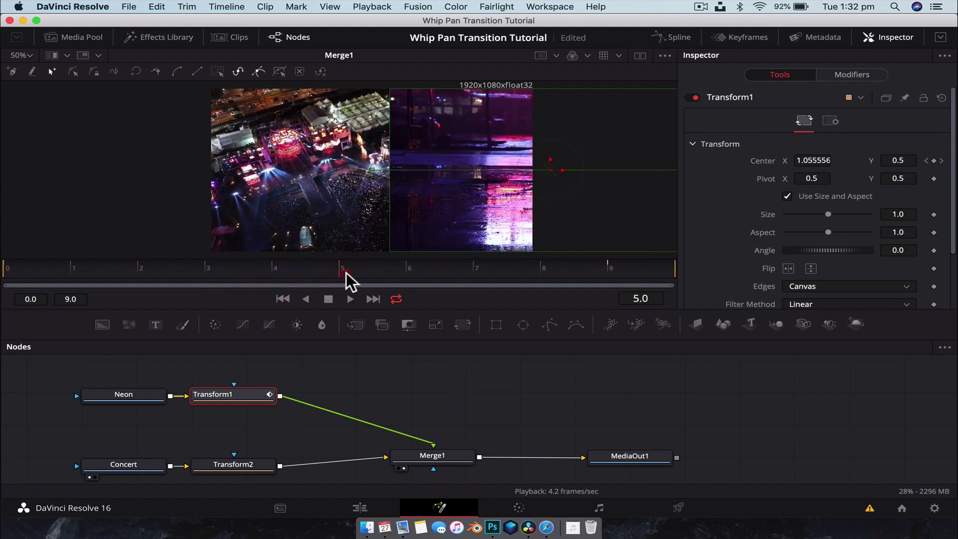
Keyframe Transform2's Center at the end of the clip, then return to frame 0.
click(216, 463)
drag(418, 269, 668, 267)
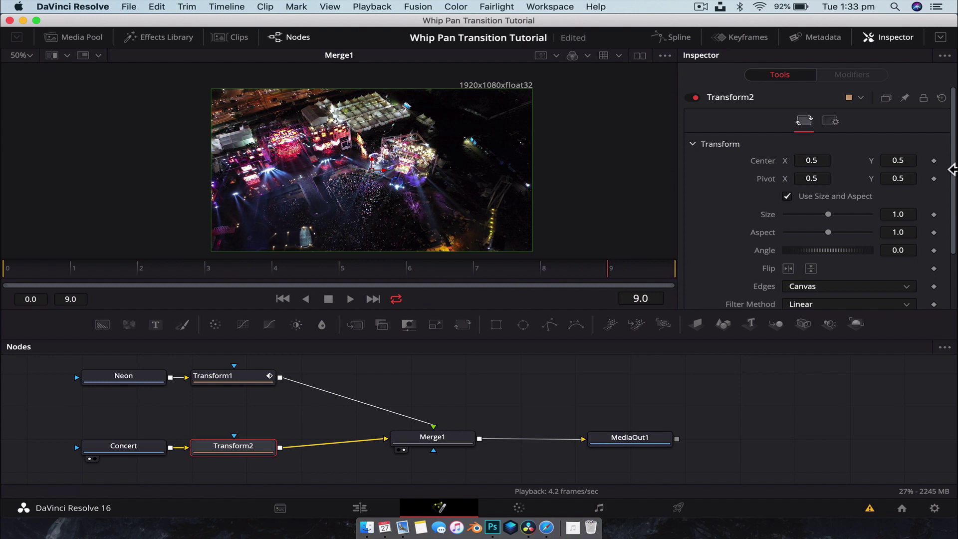
click(933, 161)
click(506, 275)
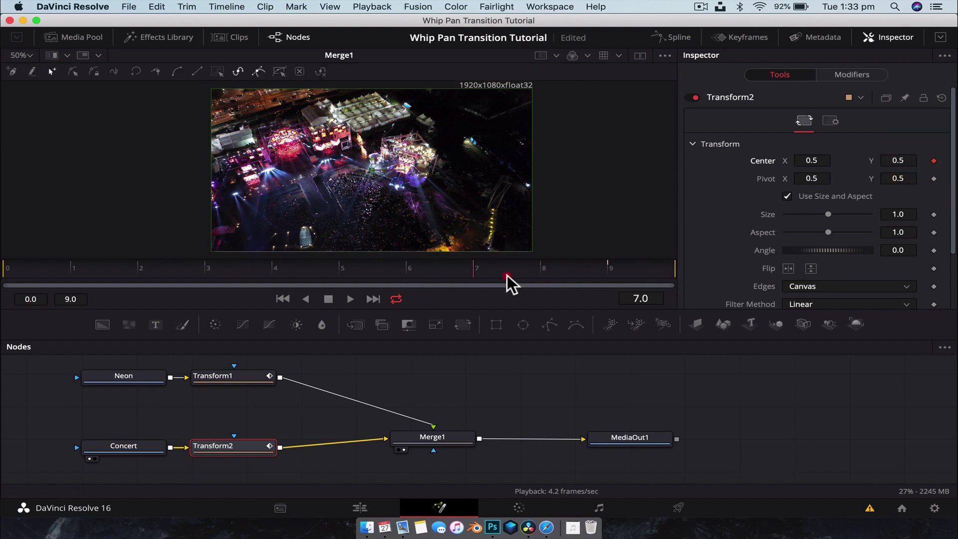
drag(507, 275, 30, 272)
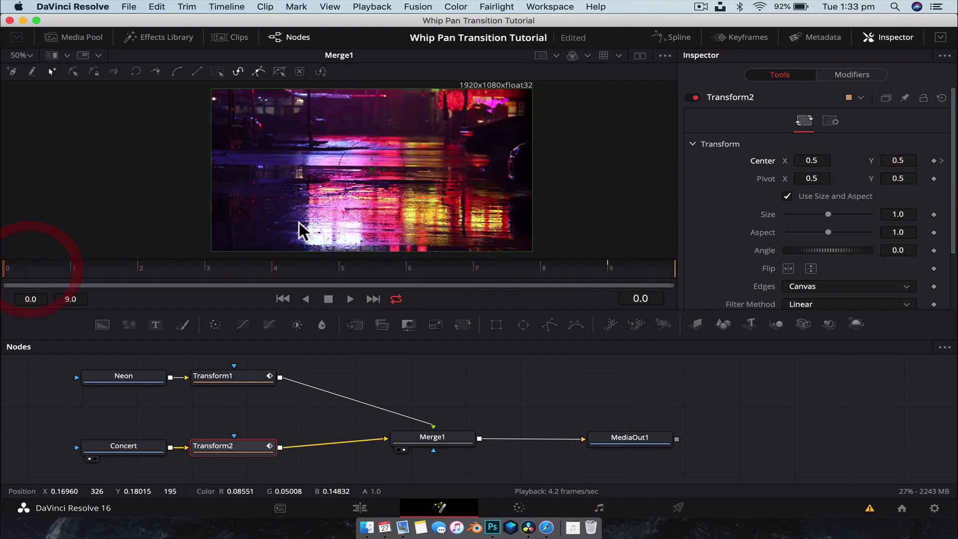
Set Transform2's Center X to -0.5 at frame 0 and play the transition back.
scroll(298, 230, down, 2)
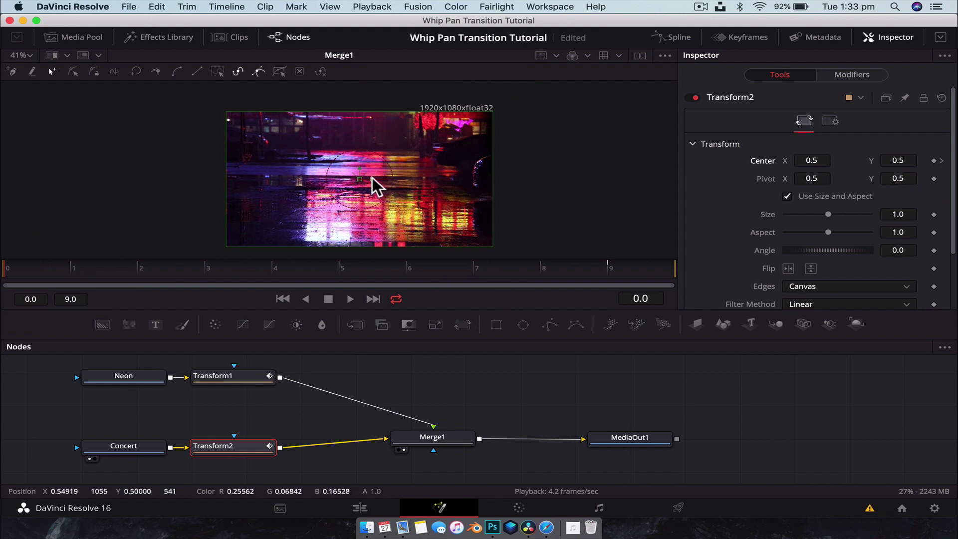
drag(371, 178, 106, 170)
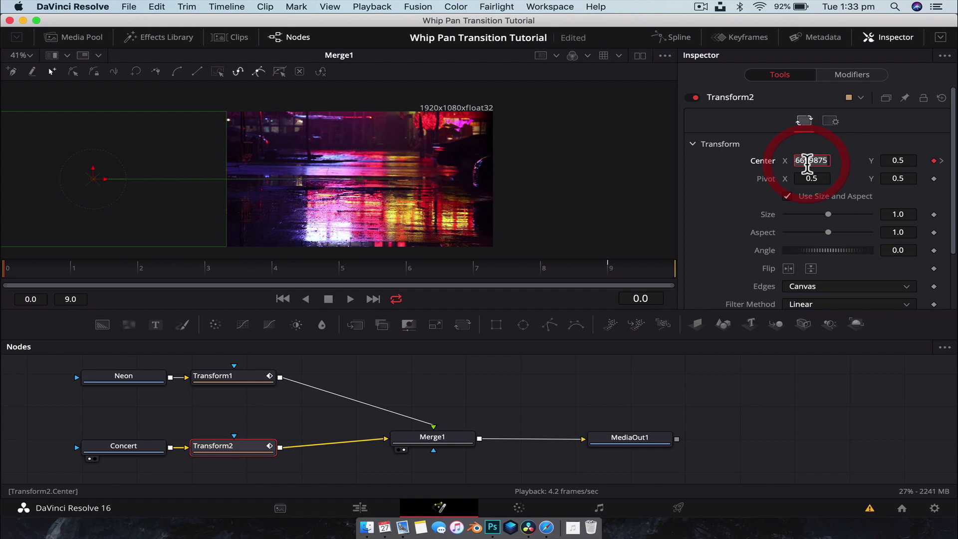
text(-0.5)
key(Tab)
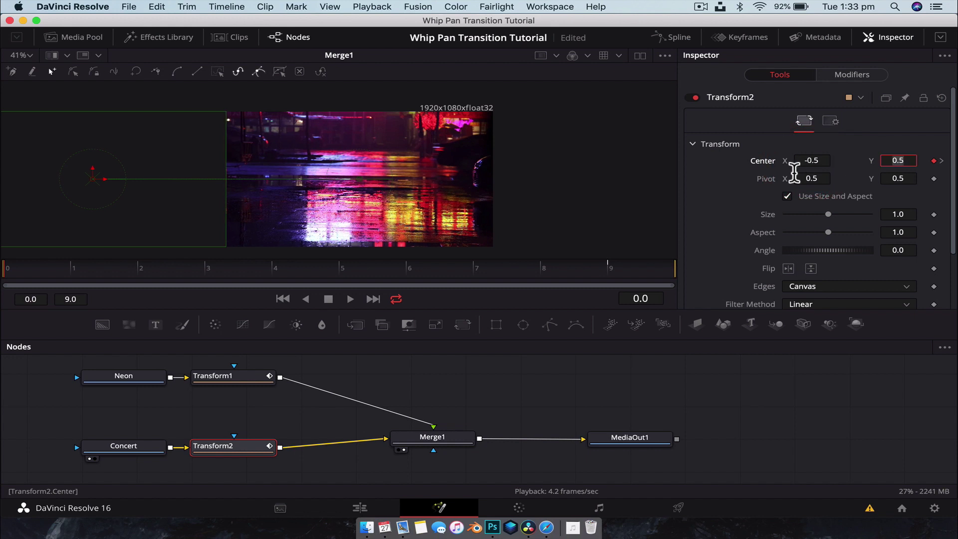
click(620, 390)
drag(201, 274, 490, 270)
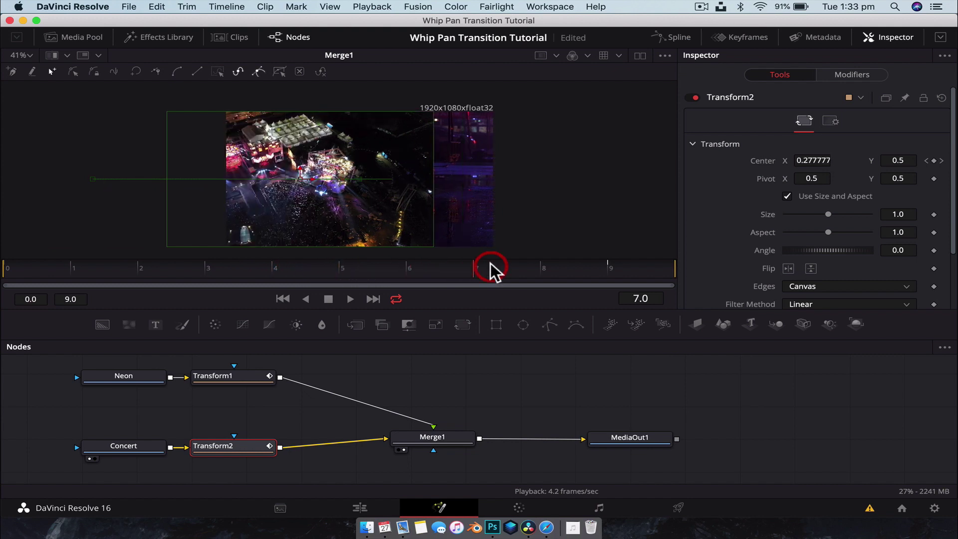
click(459, 364)
click(119, 270)
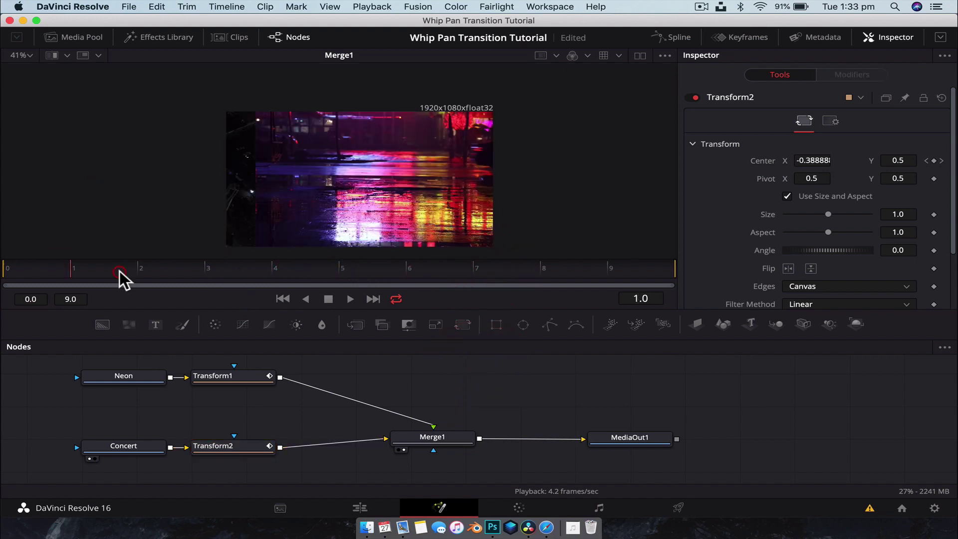
key(space)
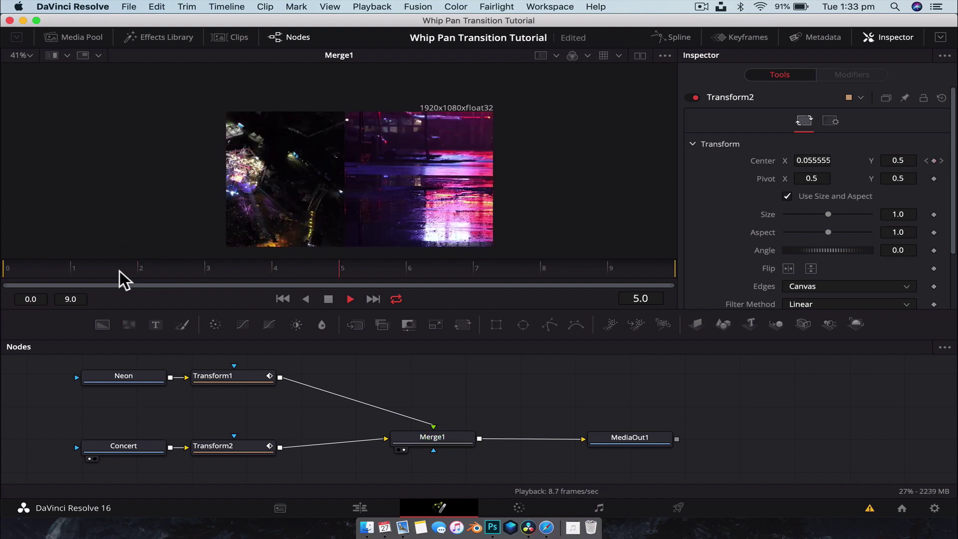
key(space)
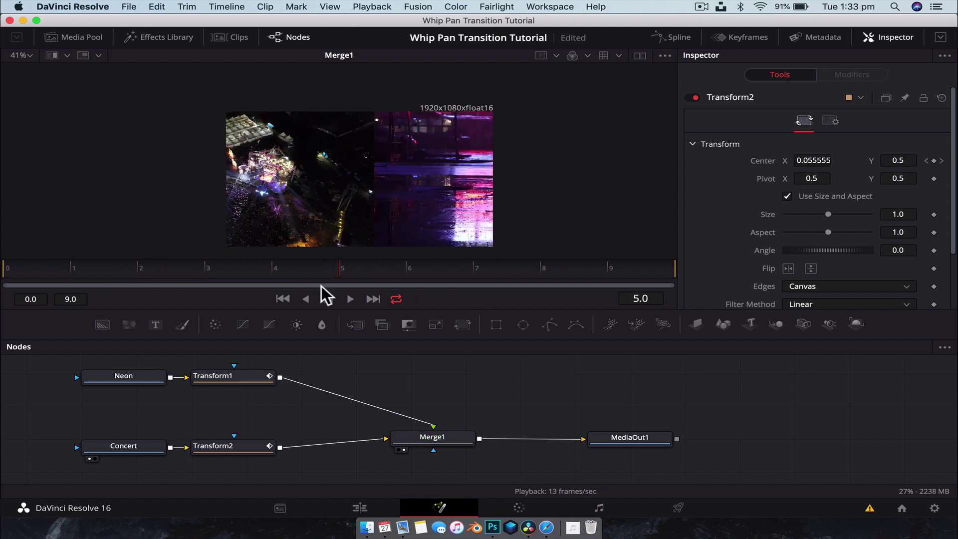
Turn on Transform1's Motion Blur to check Merge1, then switch it back off.
click(376, 268)
click(244, 380)
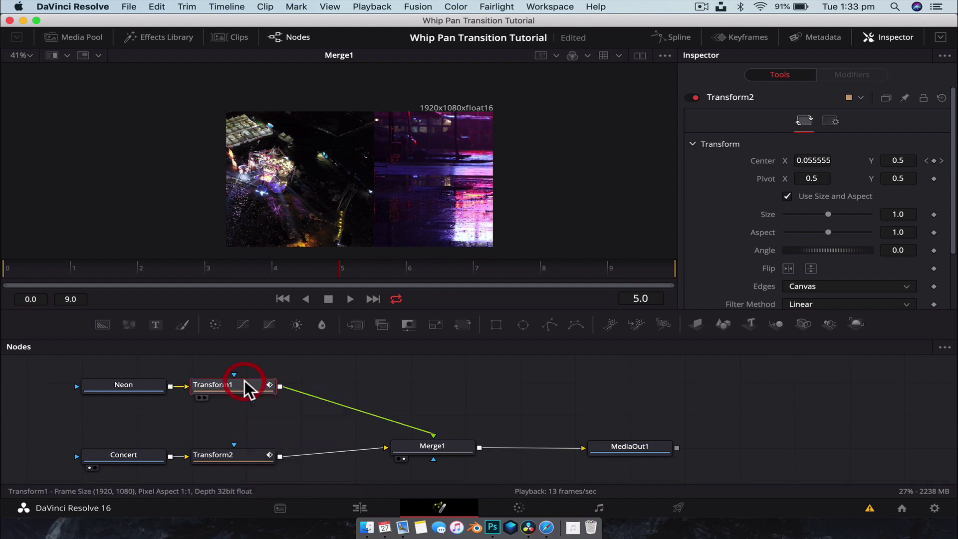
click(829, 120)
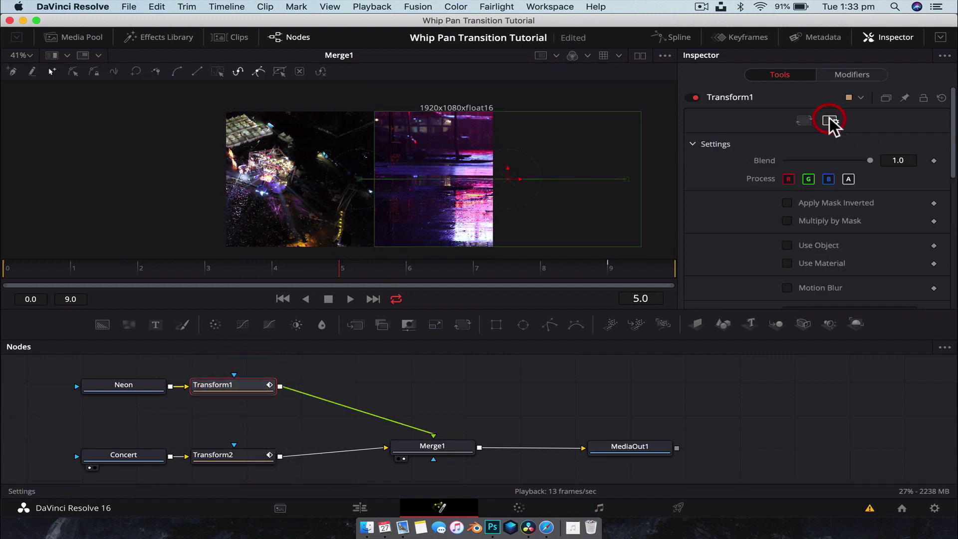
click(786, 287)
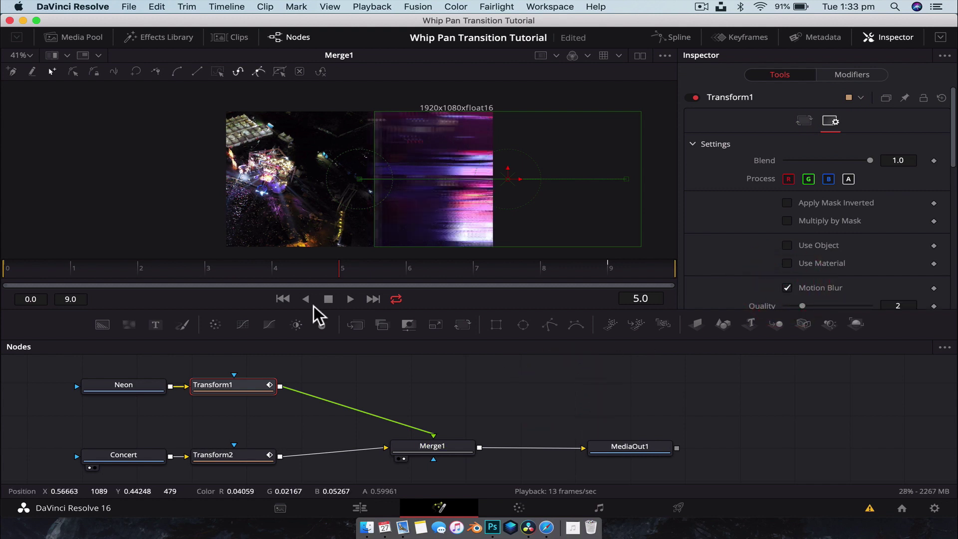
click(433, 444)
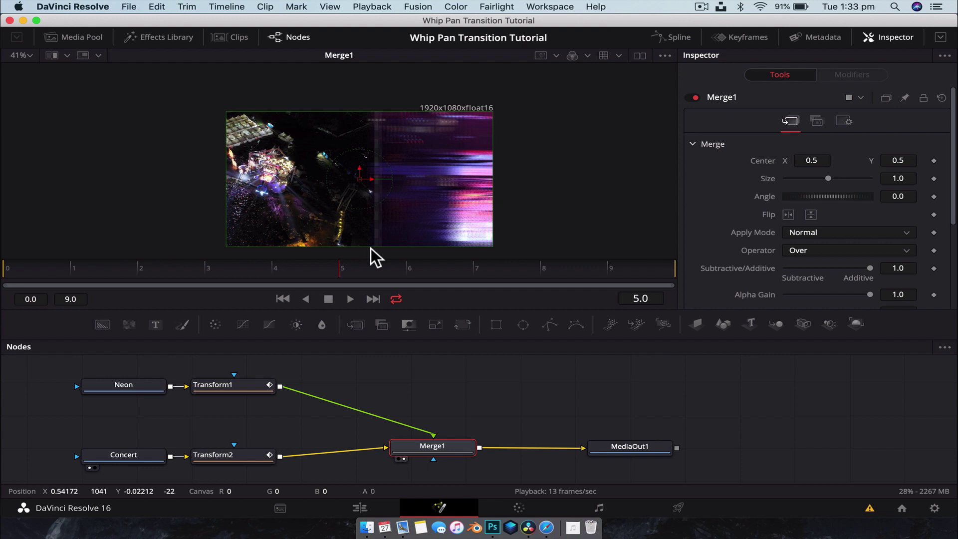
click(256, 388)
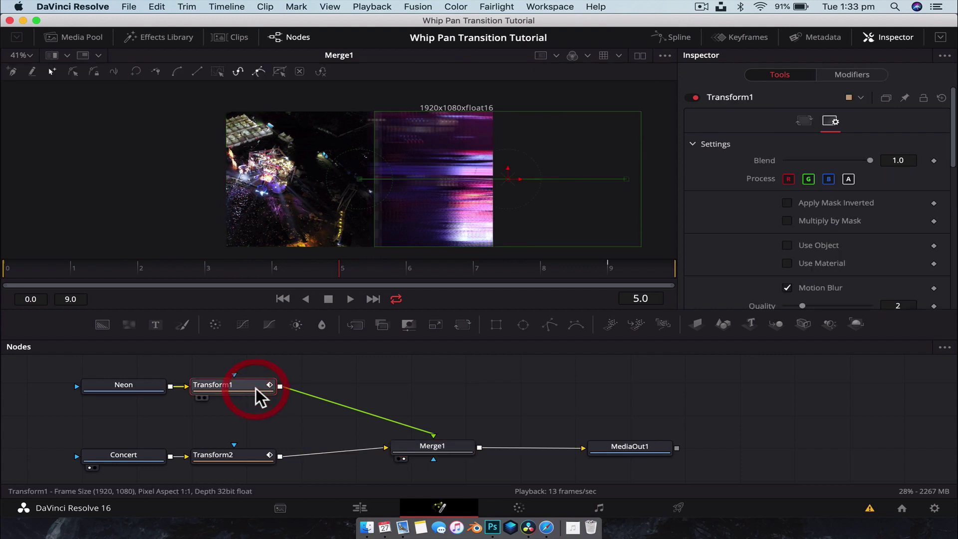
click(794, 288)
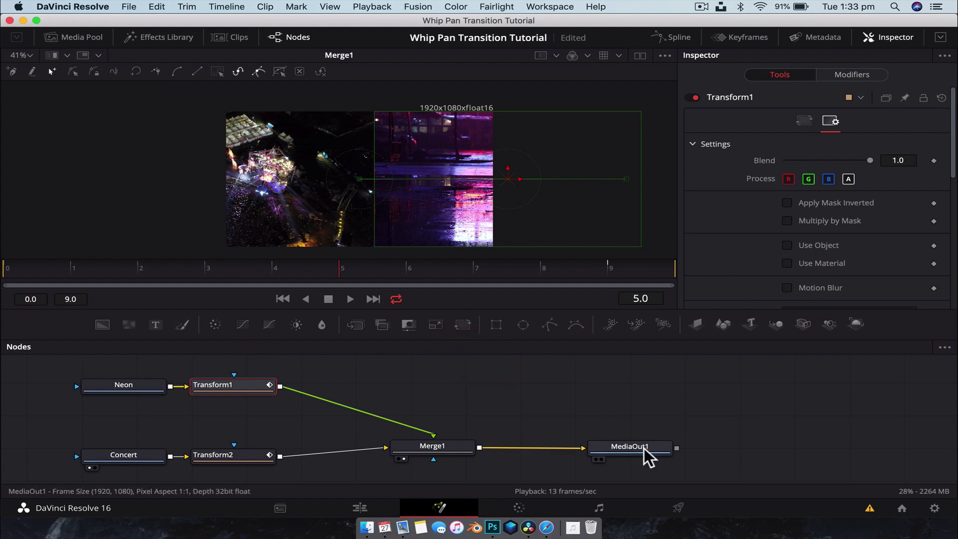
Move MediaOut1 aside, view its output, and insert a Directional Blur node after Merge1.
drag(645, 457, 715, 456)
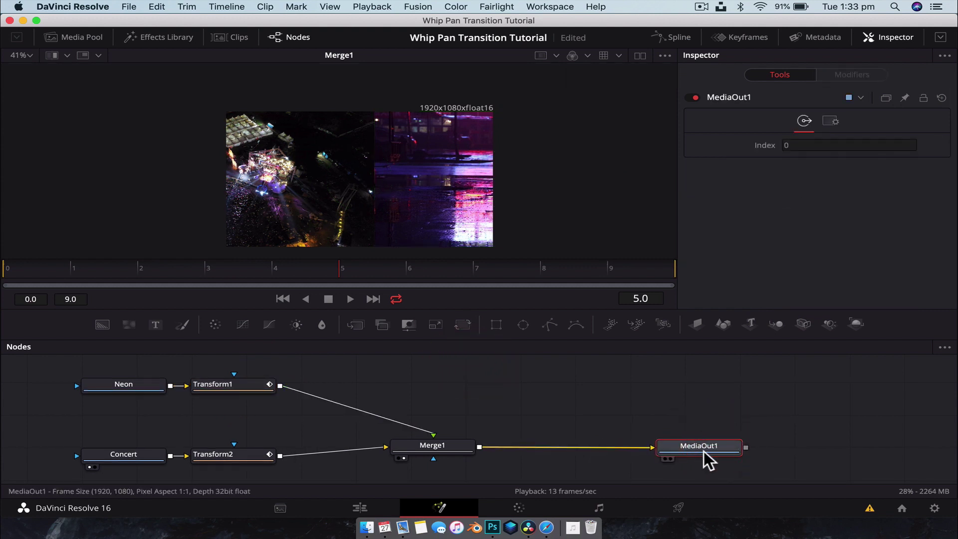
key(1)
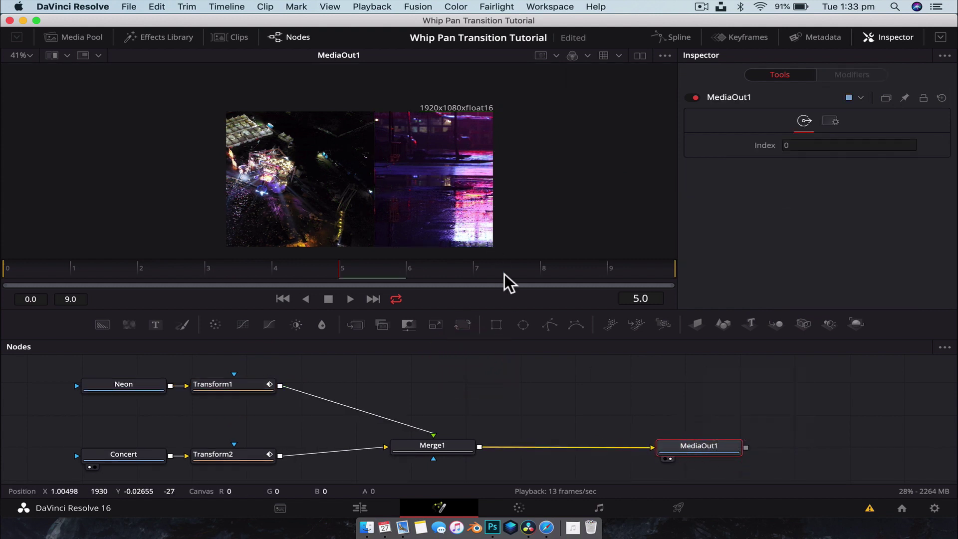
click(442, 443)
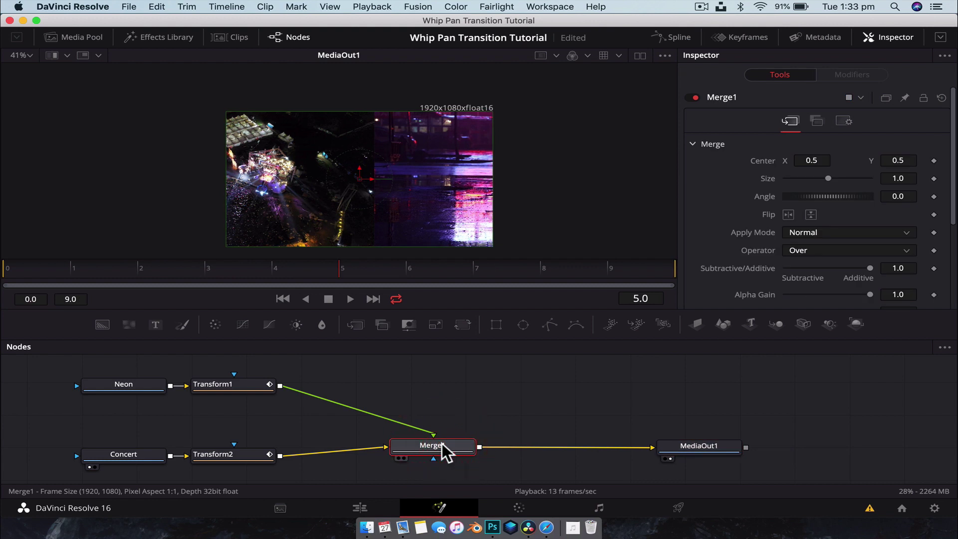
key(shift+space)
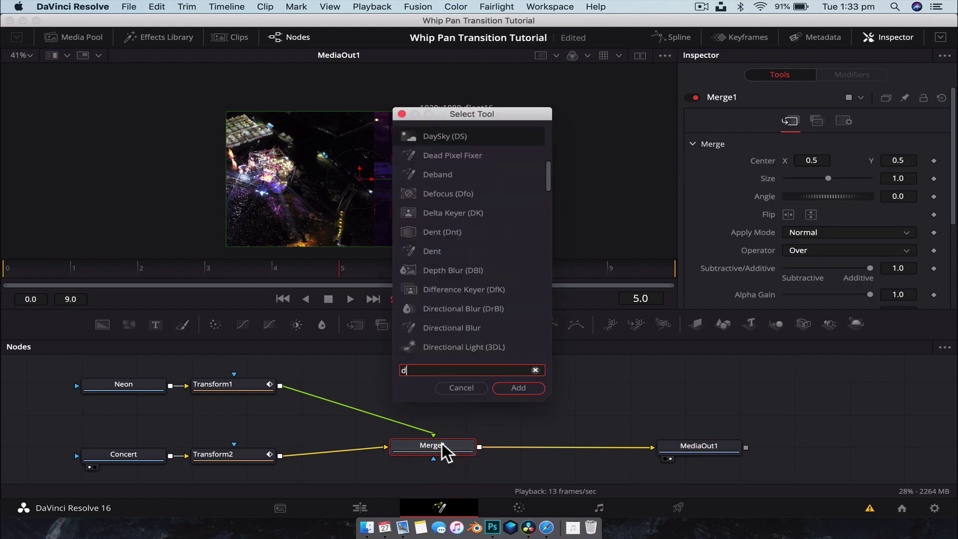
text(dire)
key(Down)
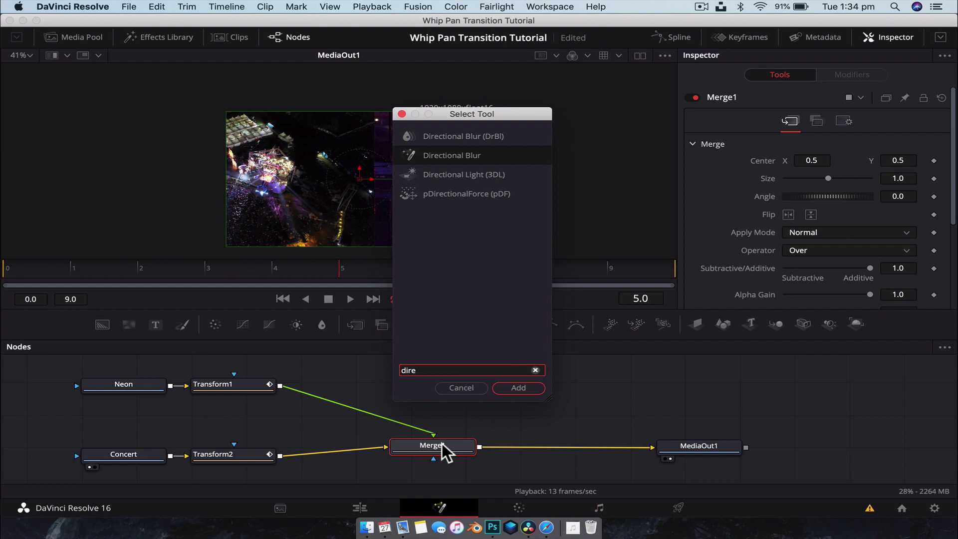
key(Return)
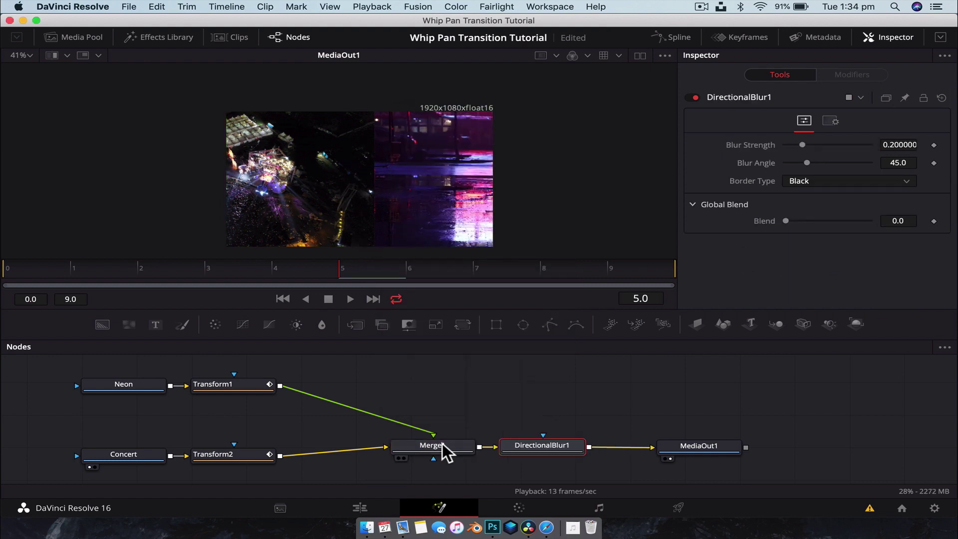
At frame 5, set the blur angle to 180 and the Border Type to Replicate.
click(339, 267)
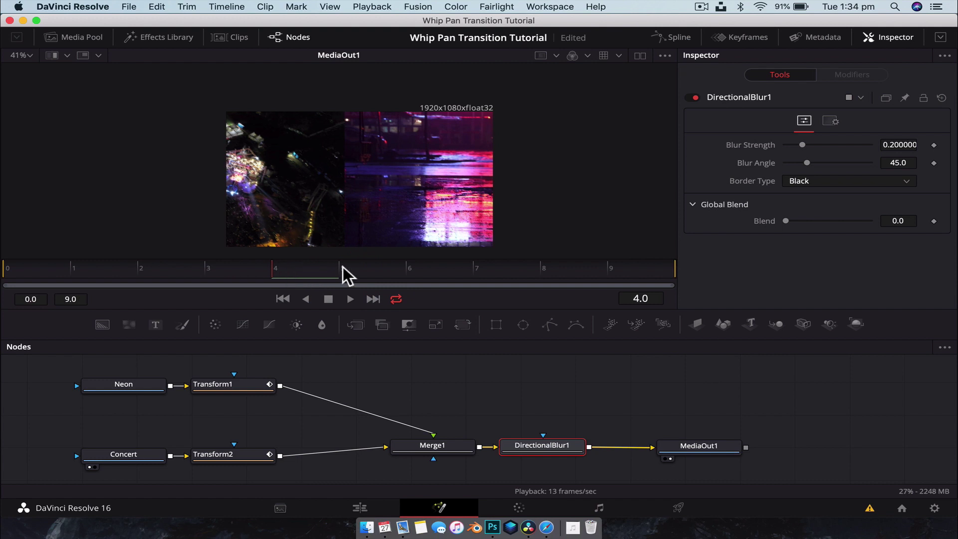
click(342, 270)
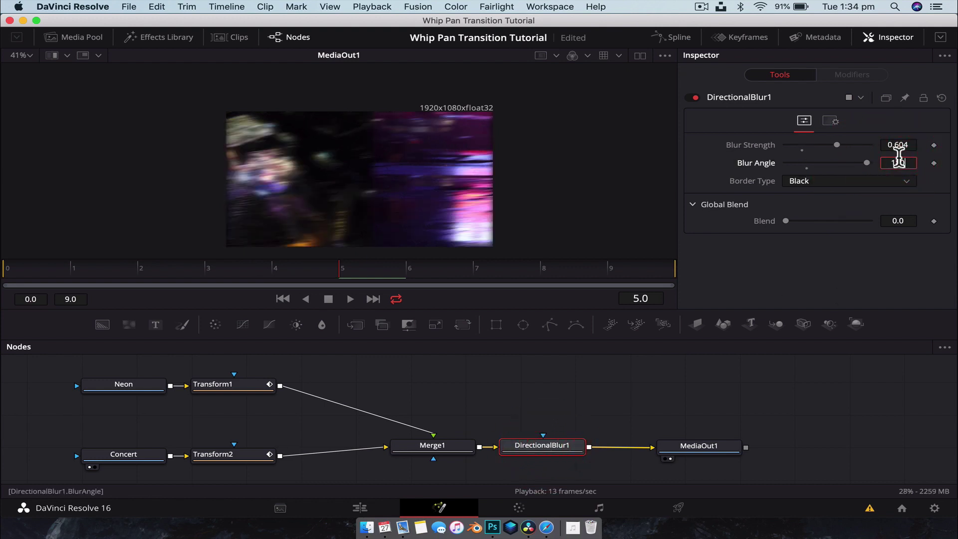
key(Tab)
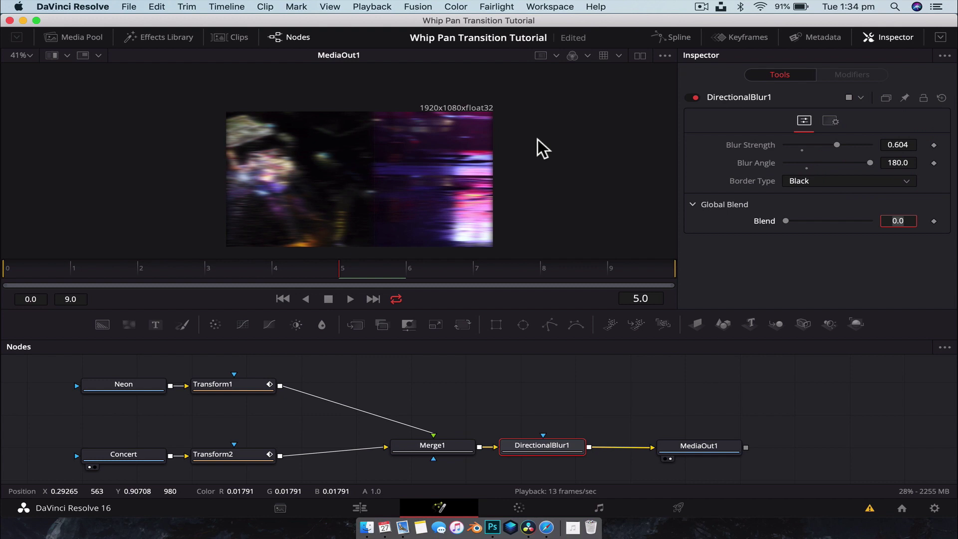
click(830, 182)
click(824, 223)
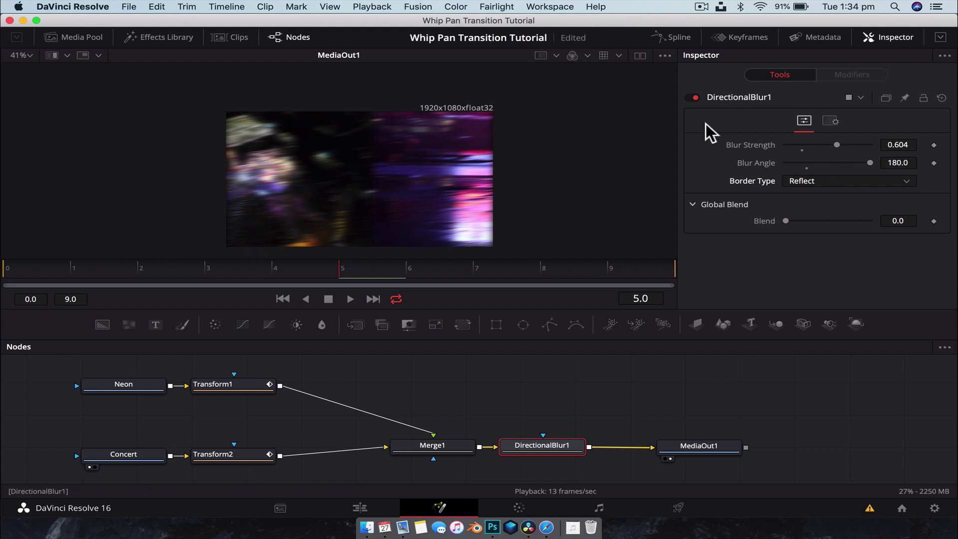
click(813, 179)
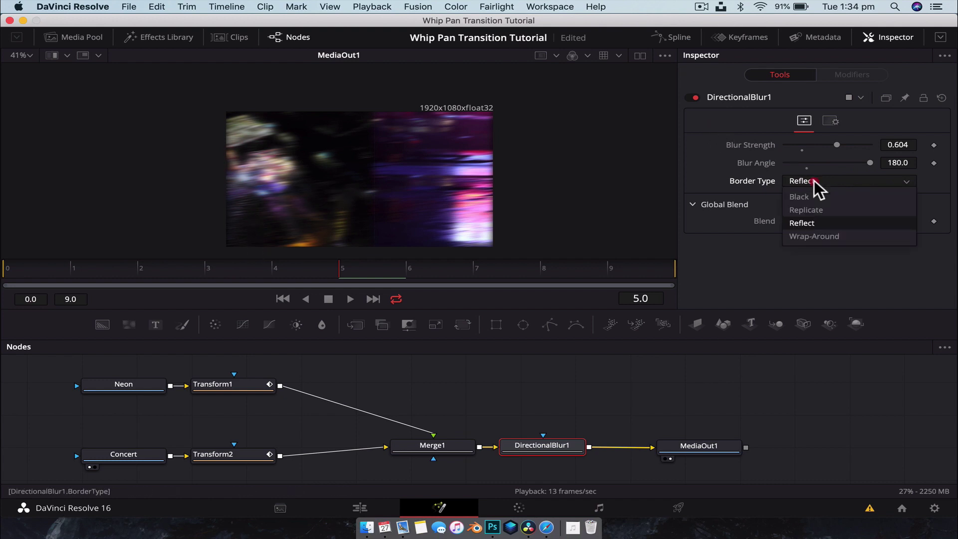
click(824, 210)
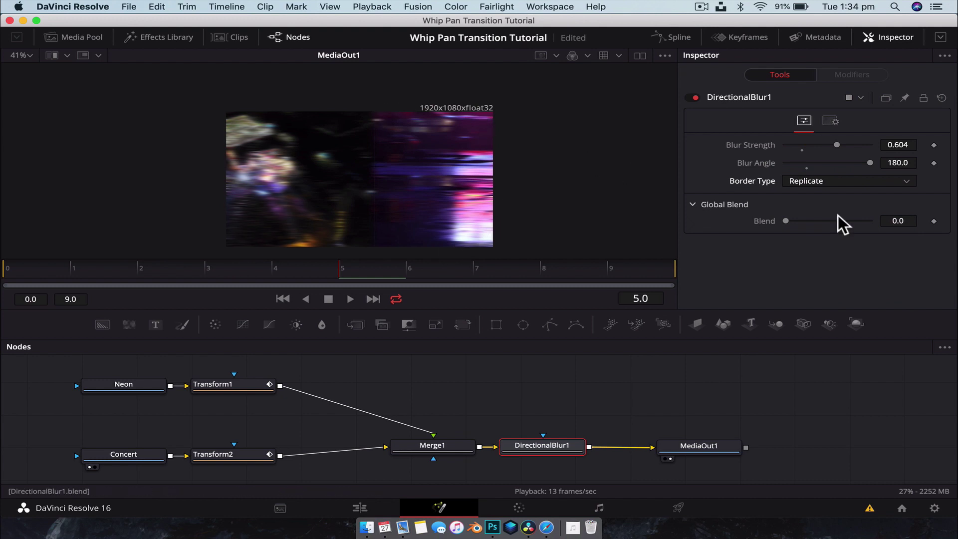
Set Blur Strength to 1.0, lower it to 0.8, and scrub the transition frames to check.
click(856, 145)
click(896, 144)
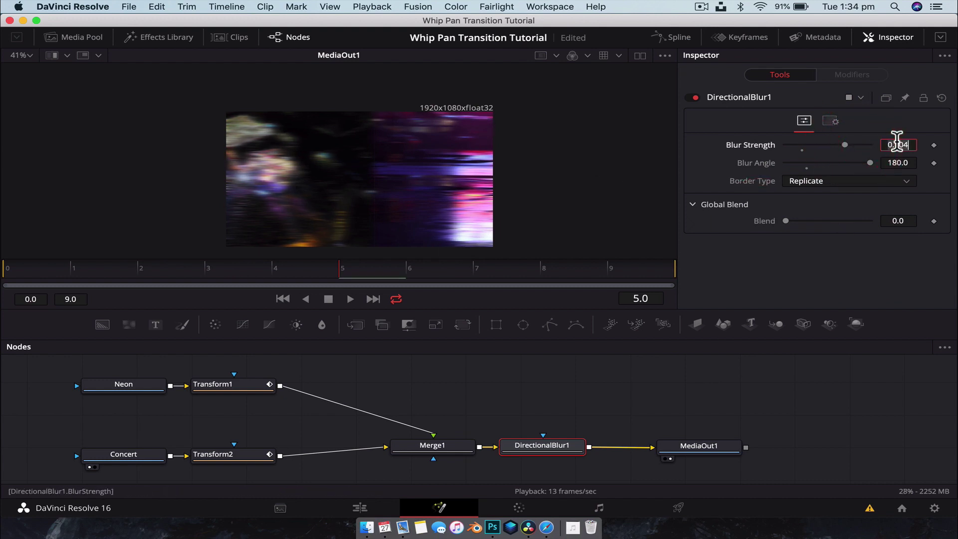
text(1)
key(Tab)
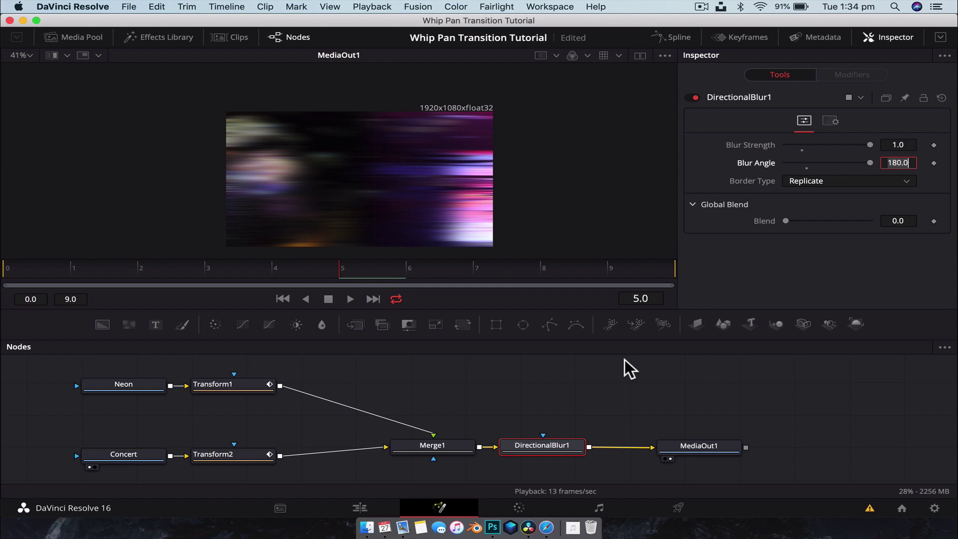
click(618, 357)
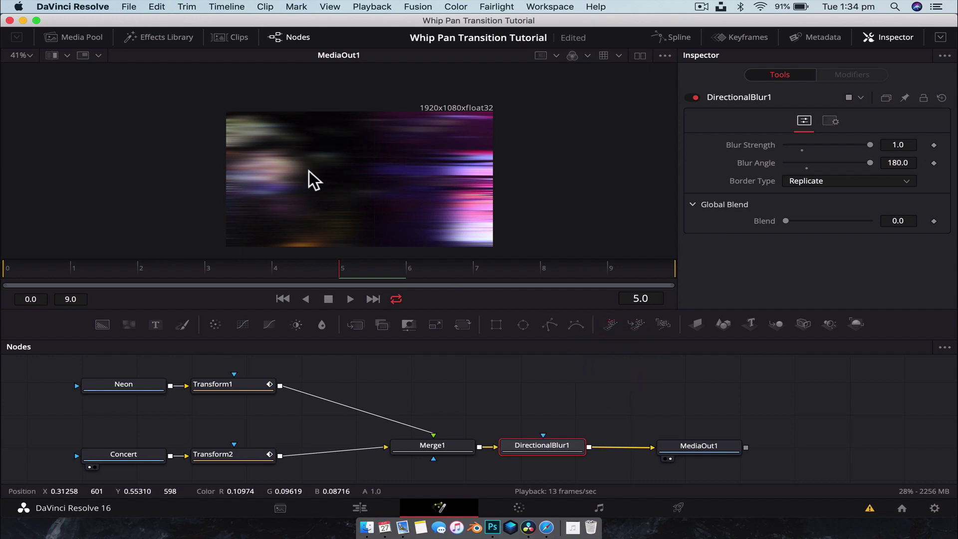
click(576, 397)
click(232, 273)
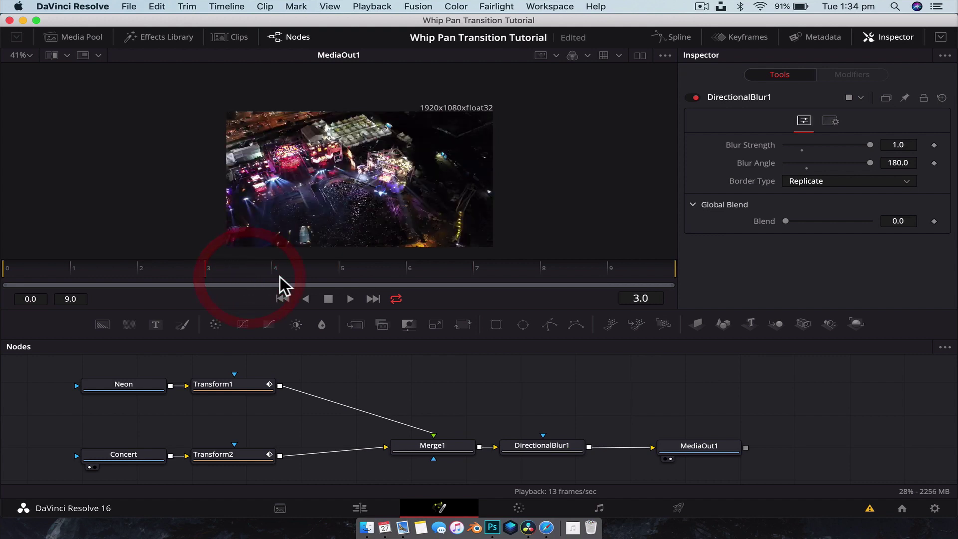
click(305, 273)
click(111, 274)
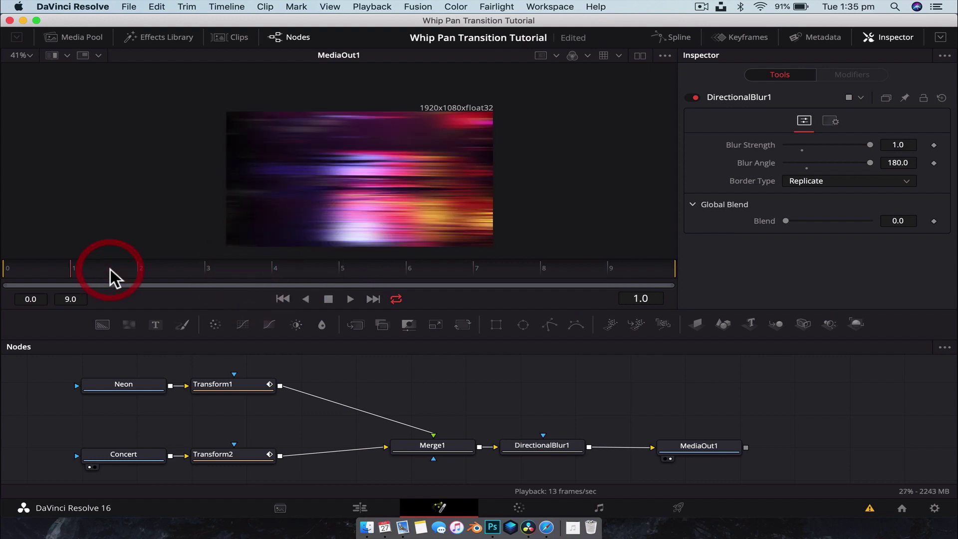
click(359, 269)
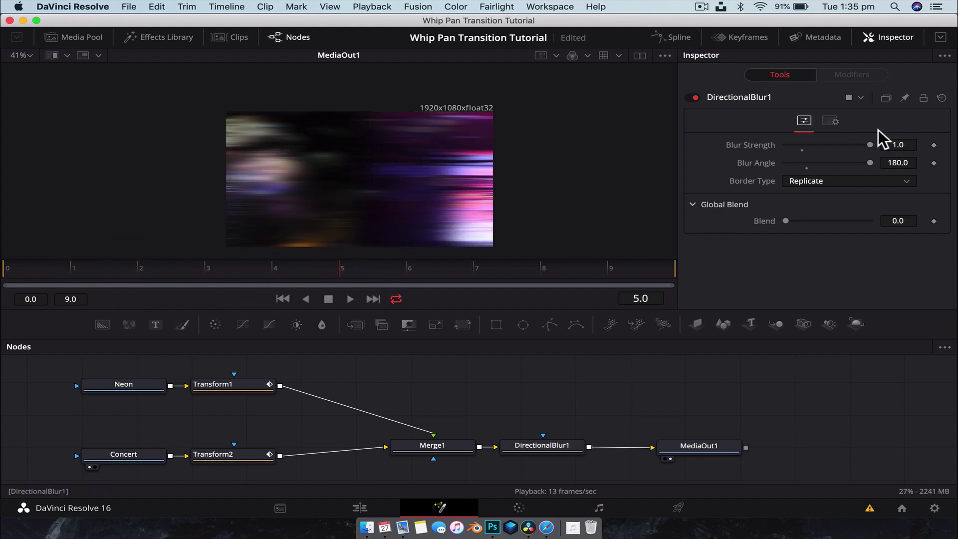
click(853, 144)
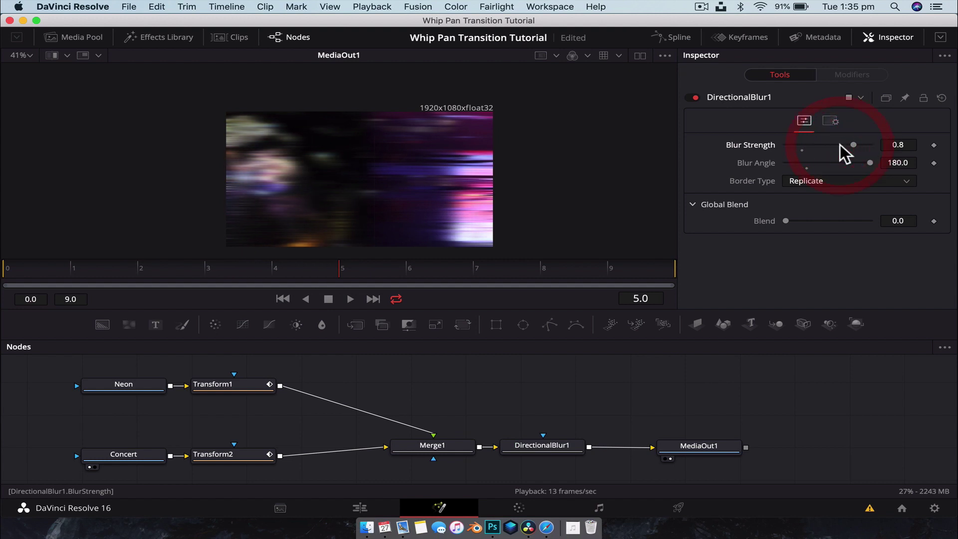
click(854, 399)
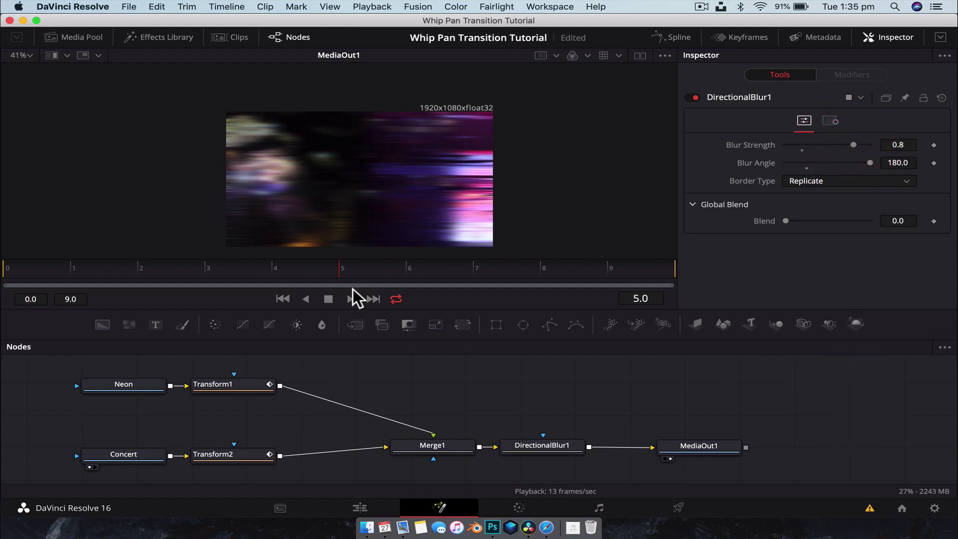
drag(280, 282, 5, 265)
click(5, 264)
key(space)
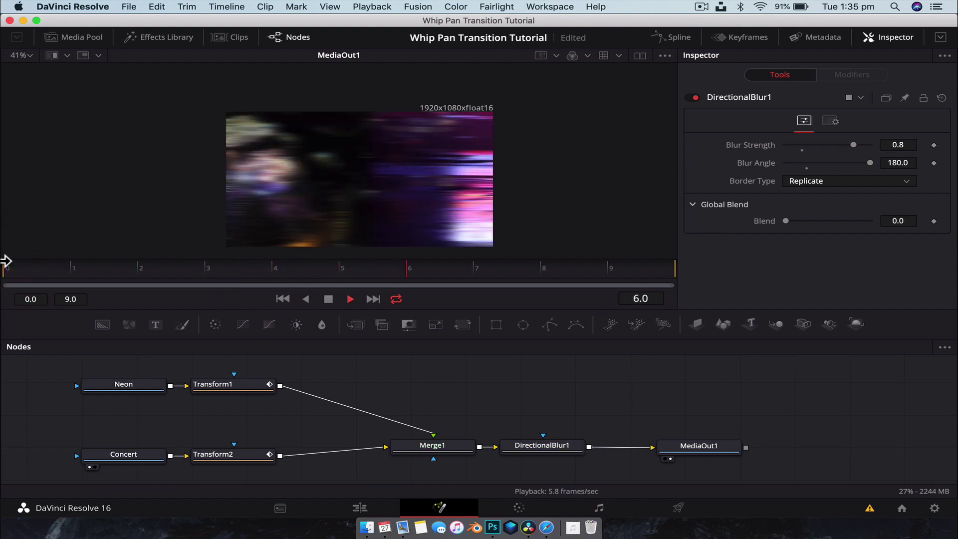
click(359, 507)
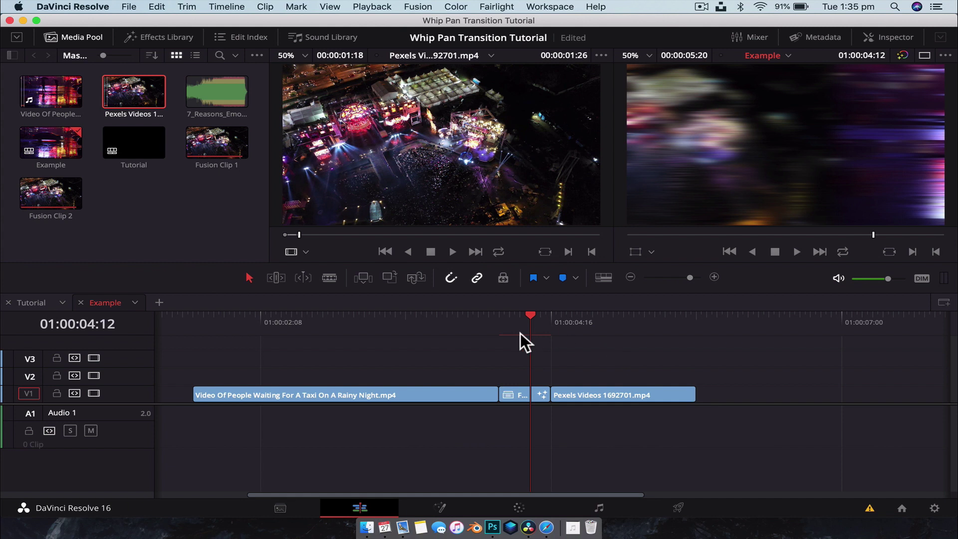
click(486, 322)
key(space)
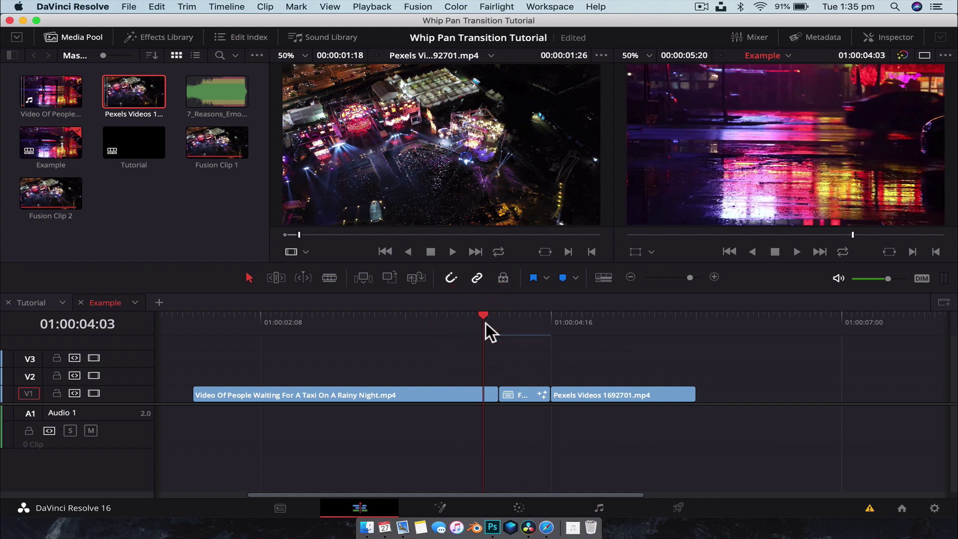
click(486, 322)
key(space)
key(space)
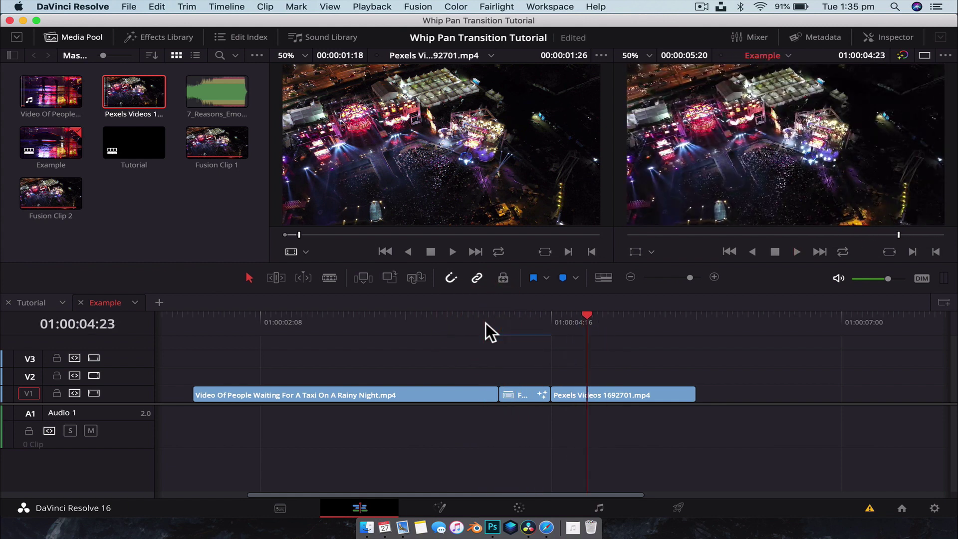
click(486, 322)
key(space)
key(space)
click(441, 507)
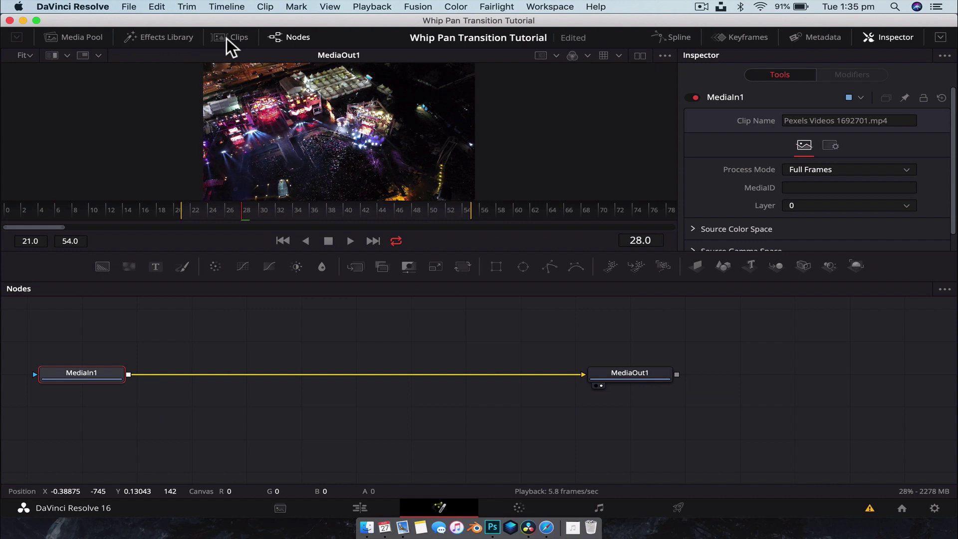
click(232, 38)
click(237, 37)
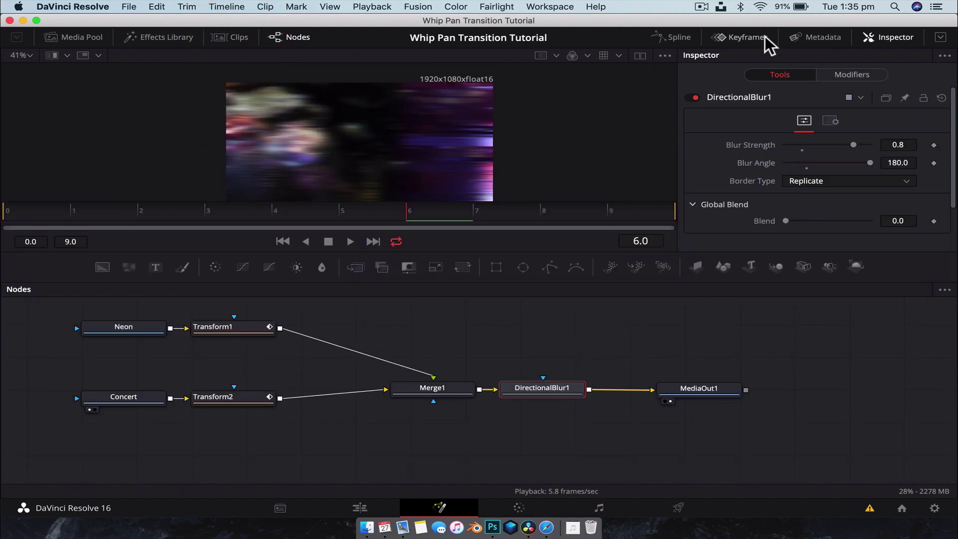
Show the Transform1 and Transform2 displacement curves in an enlarged Spline editor, fitted to view.
click(687, 37)
click(291, 40)
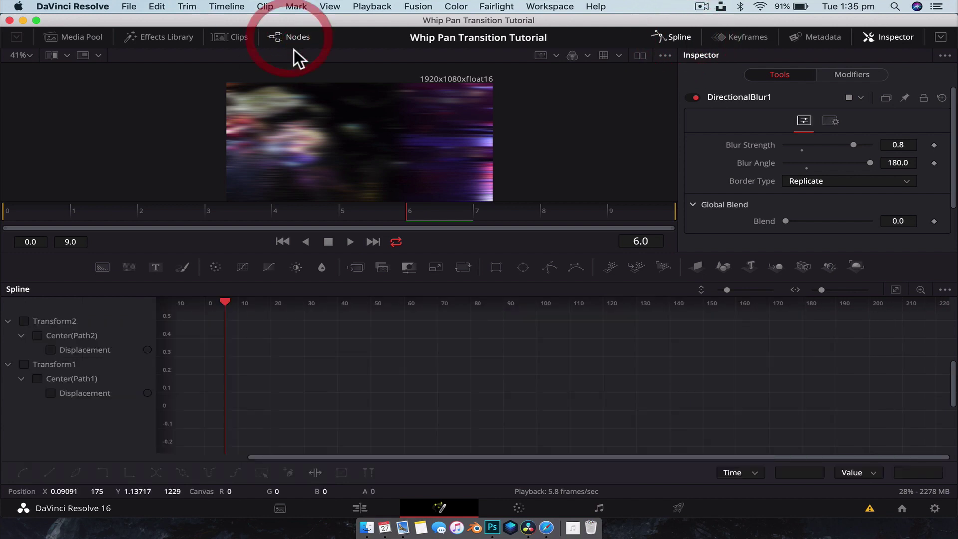
drag(380, 280, 380, 200)
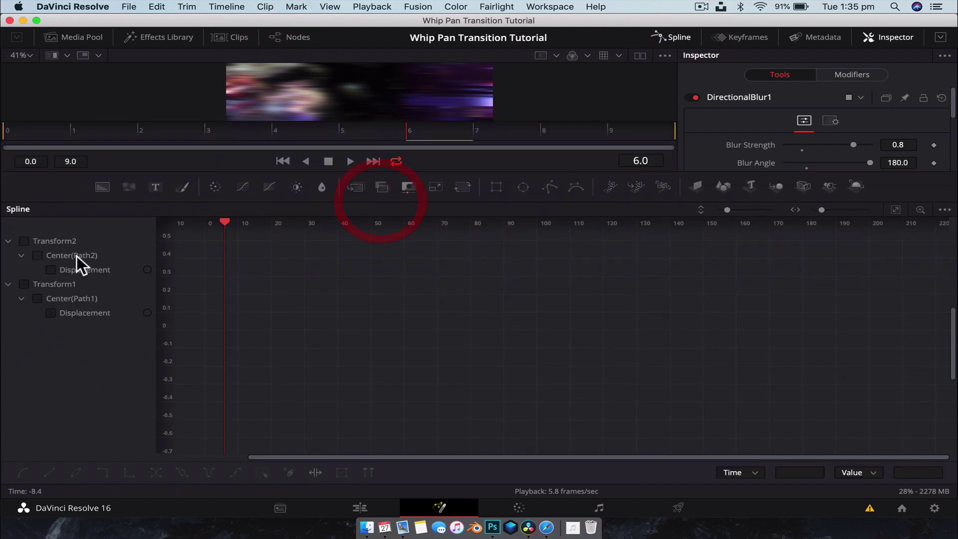
click(23, 283)
click(24, 240)
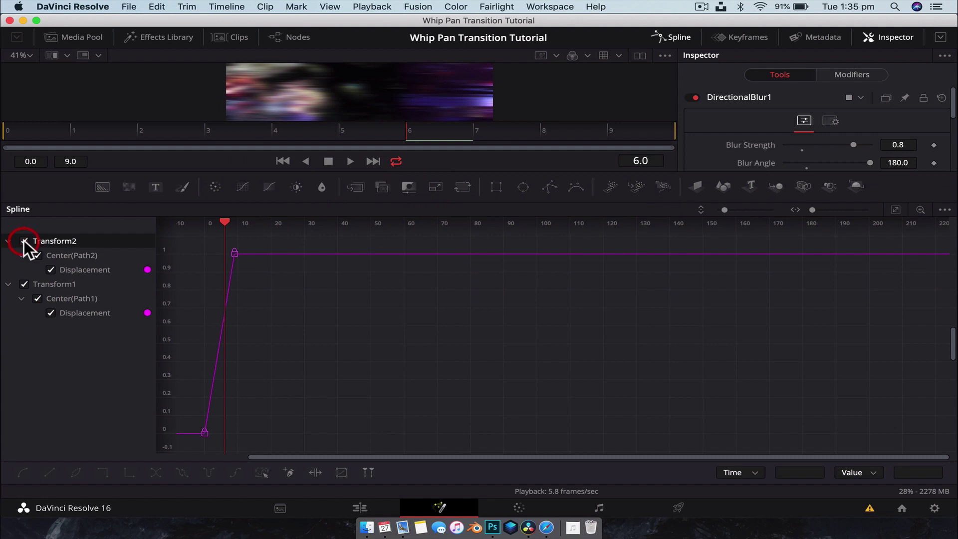
click(895, 209)
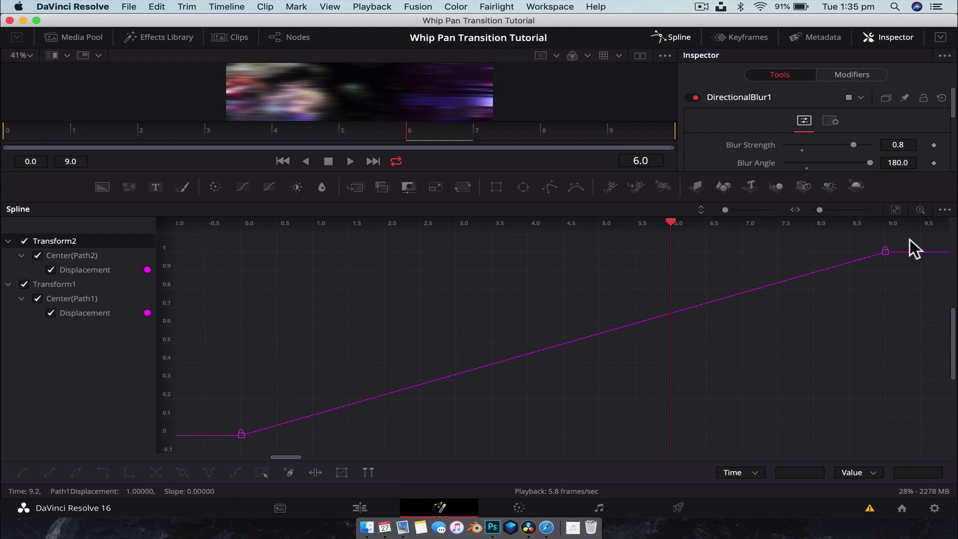
Smooth all displacement keyframes into ease-in/ease-out S-curves with Shift+S, then restore the node graph.
drag(914, 237, 458, 435)
key(shift+s)
click(504, 437)
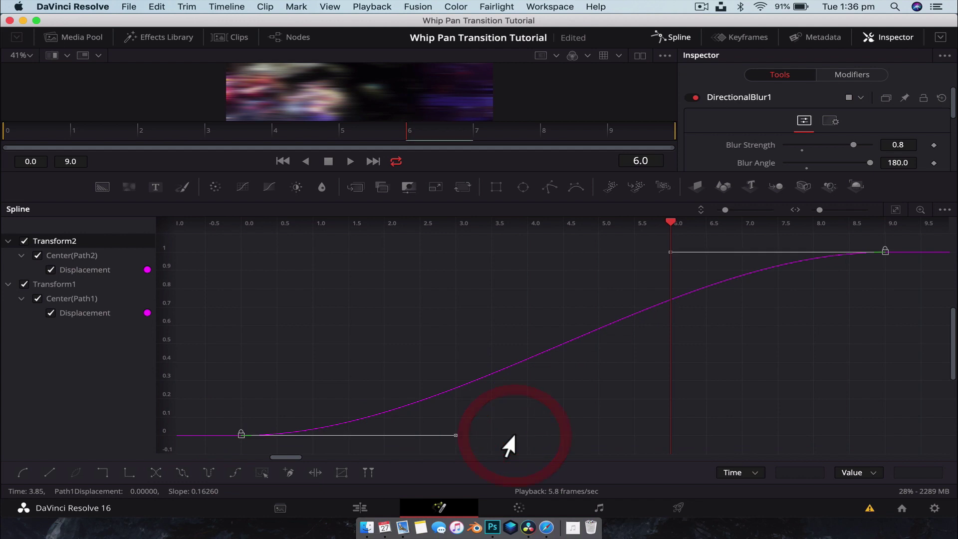
click(305, 311)
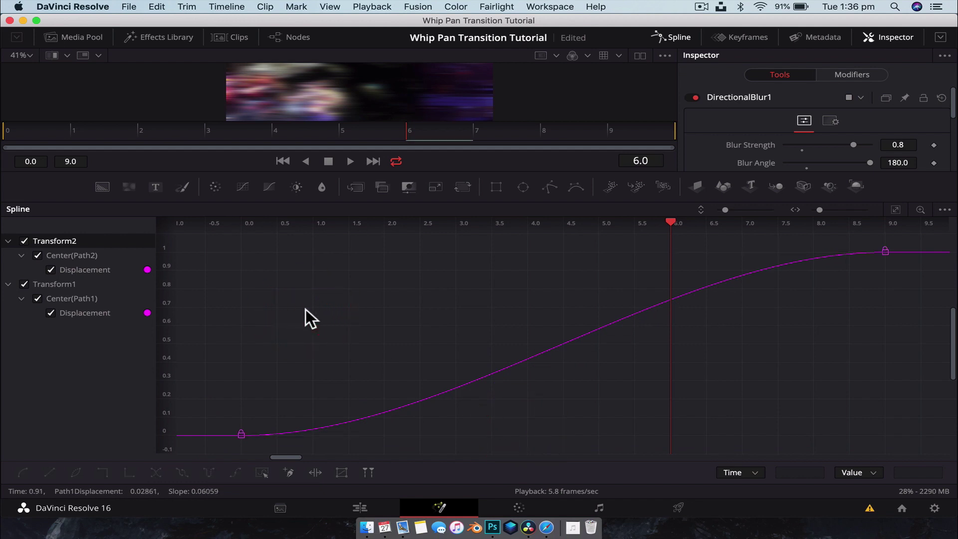
click(683, 37)
click(289, 37)
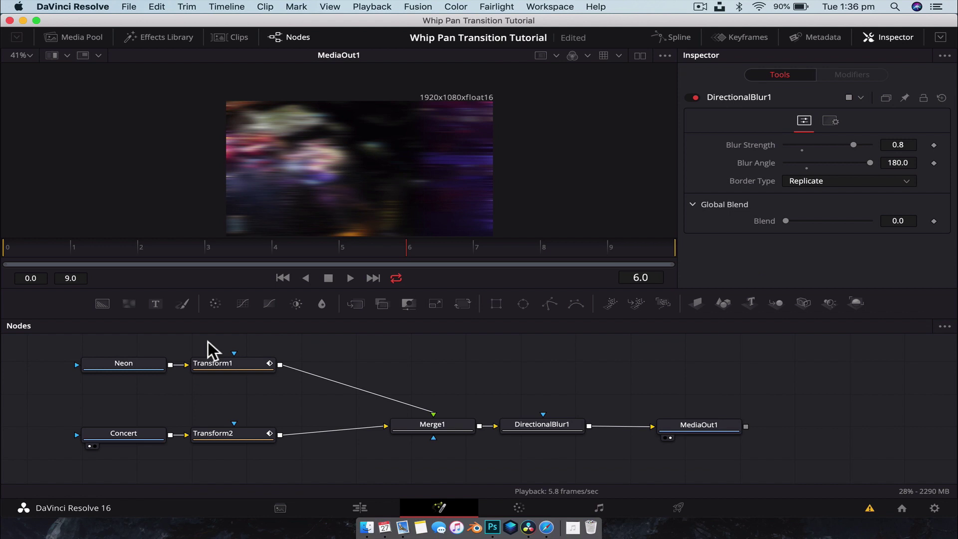
Save the transform, merge and DirectionalBlur1 nodes as the settings file '10FrameWhipPan'.
drag(208, 341, 557, 450)
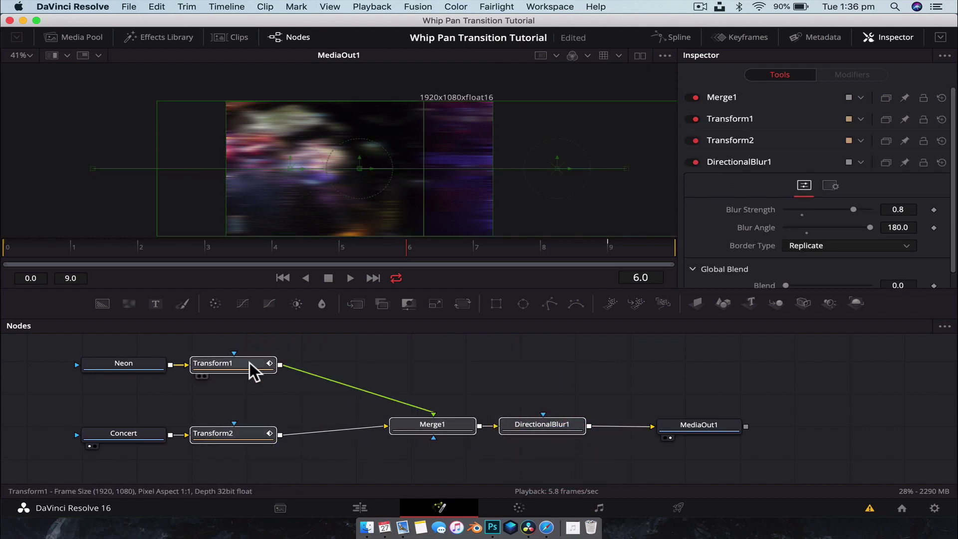
click(516, 420)
right_click(518, 422)
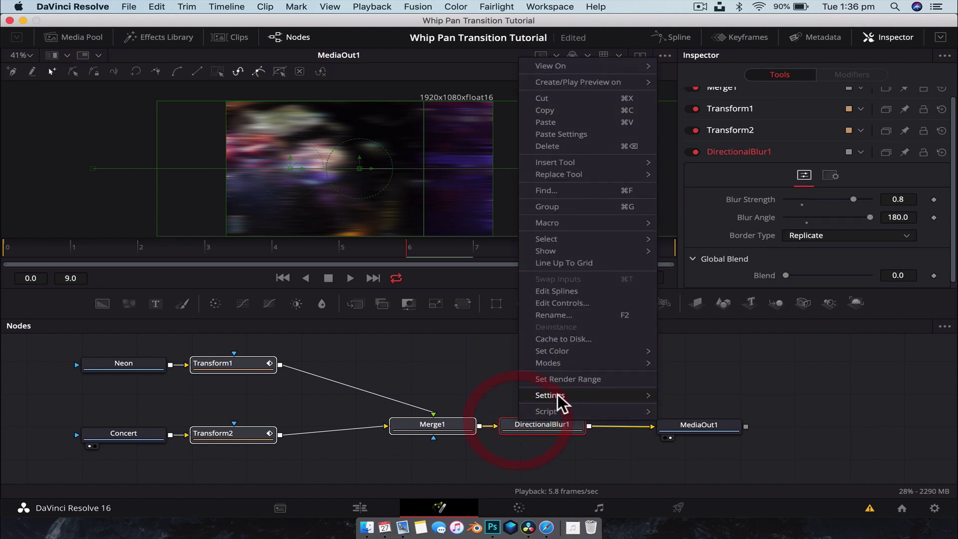
mouse_move(560, 392)
click(688, 397)
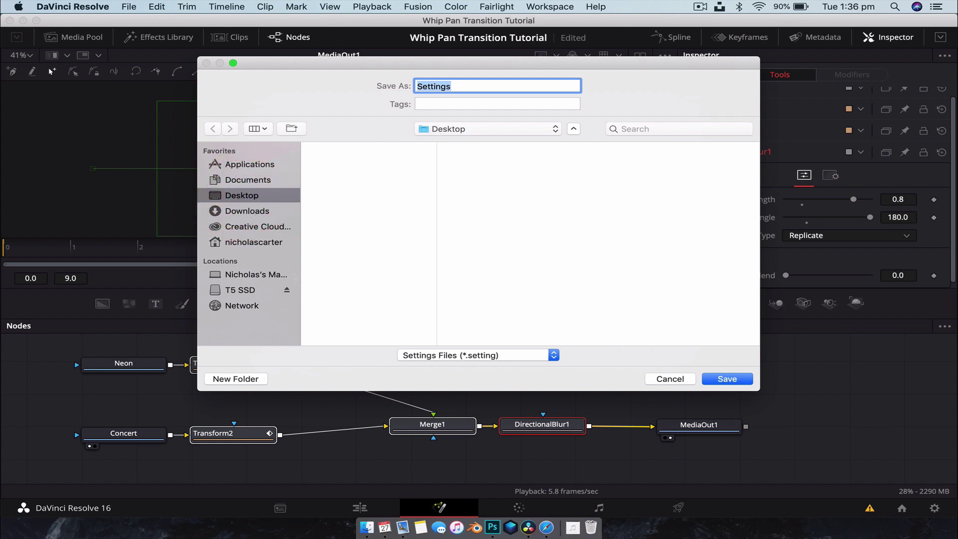
text(10FrameWhipPan)
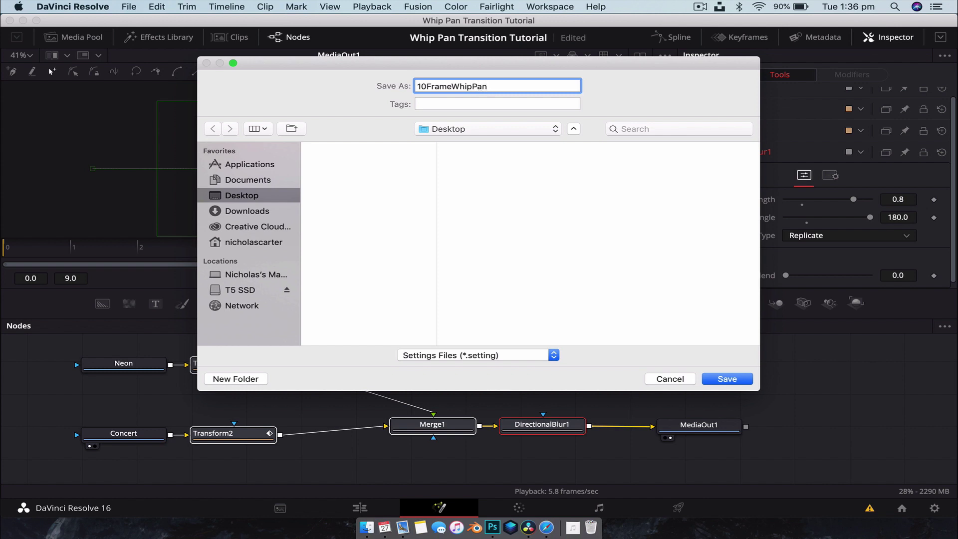
key(Return)
click(495, 375)
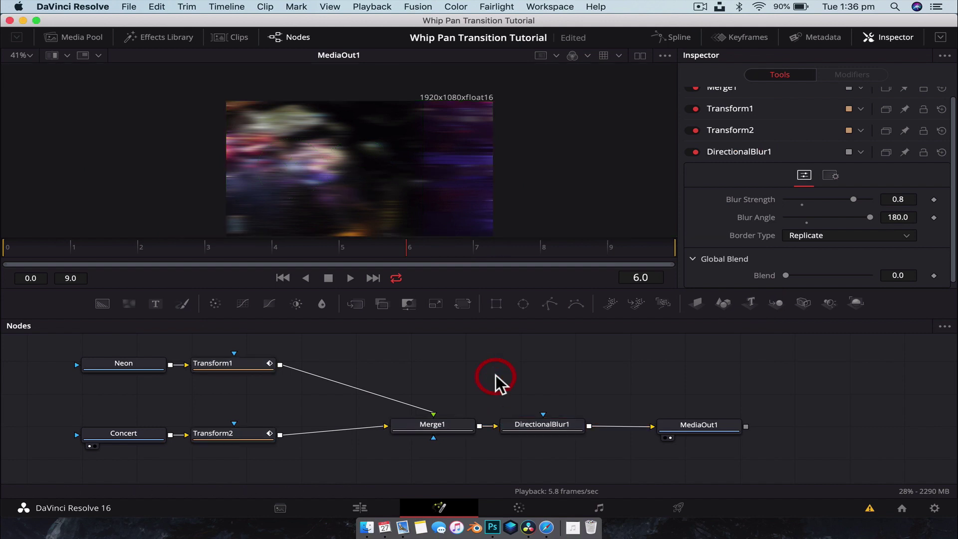
Switch to the Edit page and quit DaVinci Resolve, leaving the desktop with the settings file.
click(358, 506)
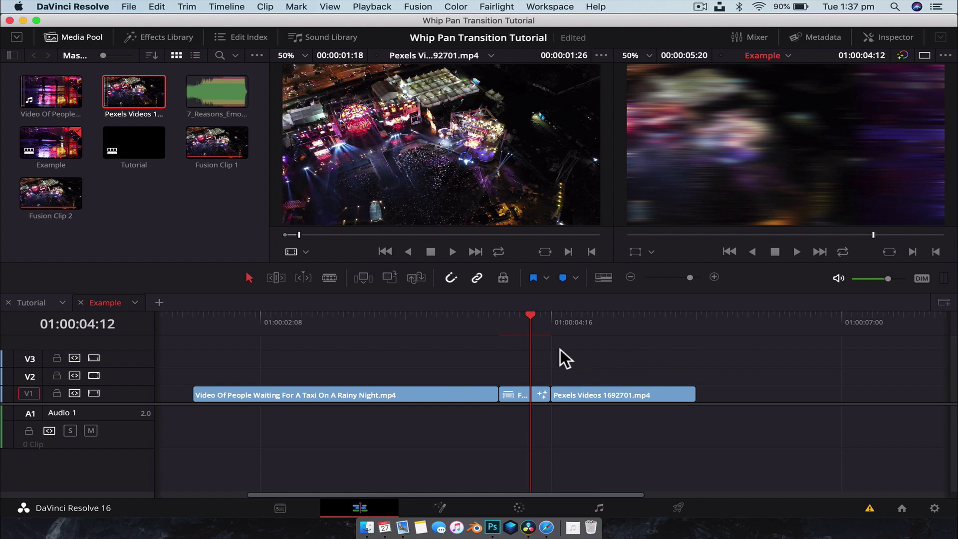
click(67, 9)
click(115, 137)
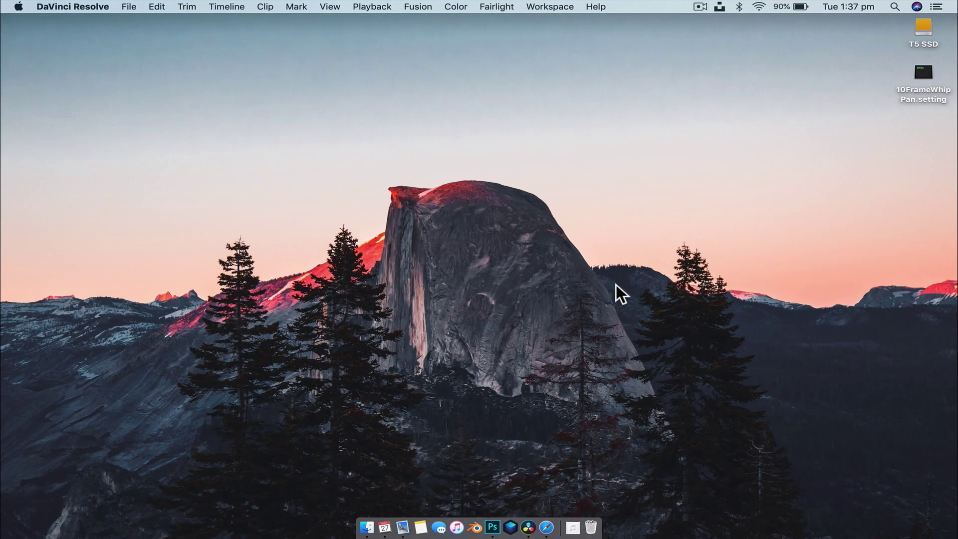
click(923, 80)
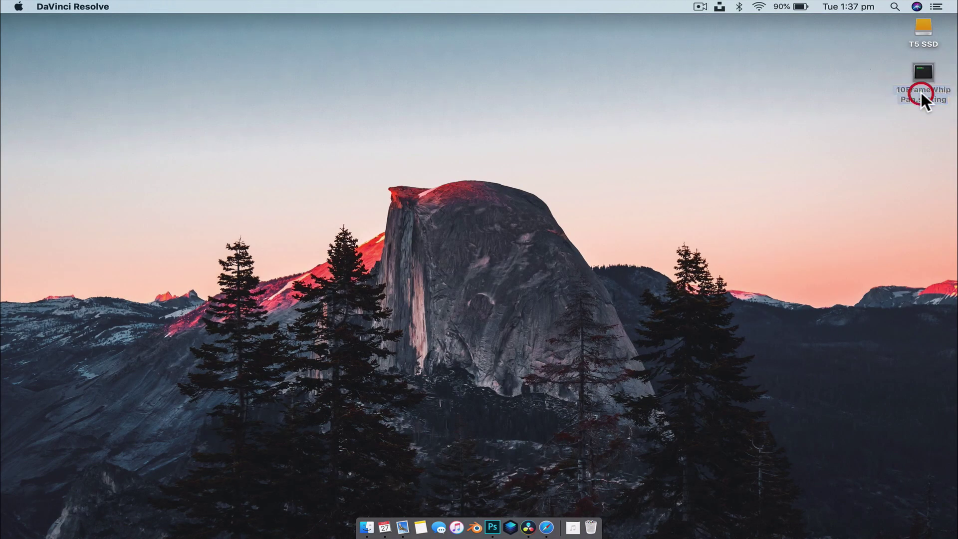
click(881, 145)
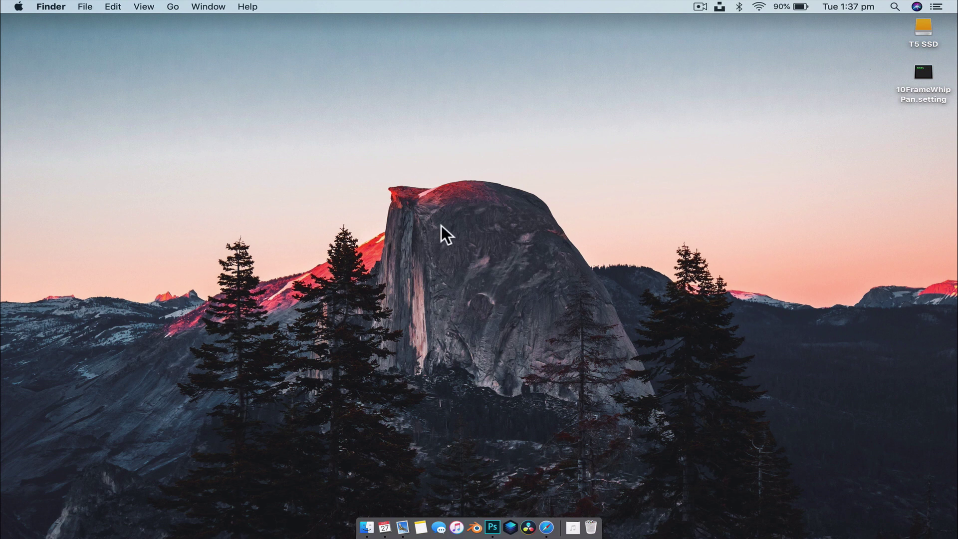
Show the package contents of the DaVinci Resolve app from the Applications folder.
click(366, 528)
click(242, 424)
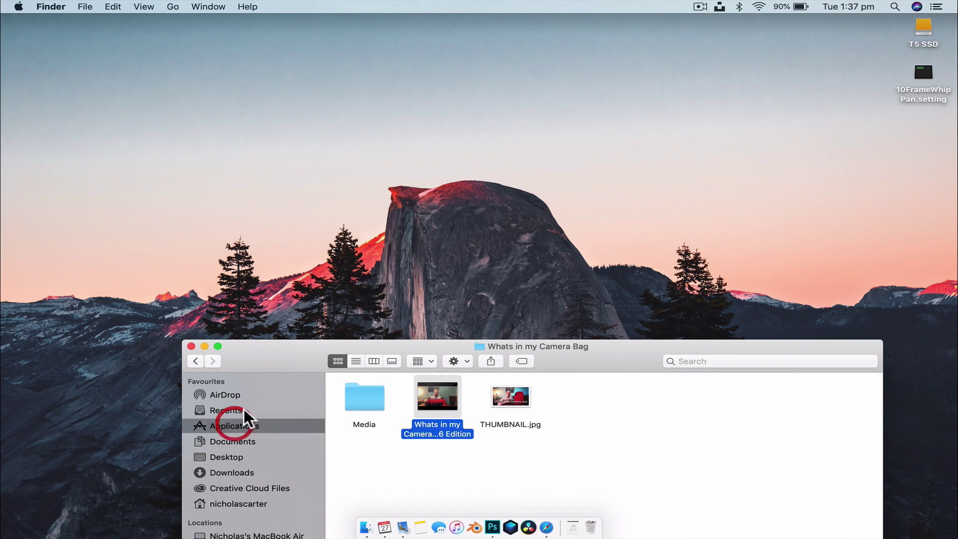
drag(283, 354, 241, 189)
double_click(723, 240)
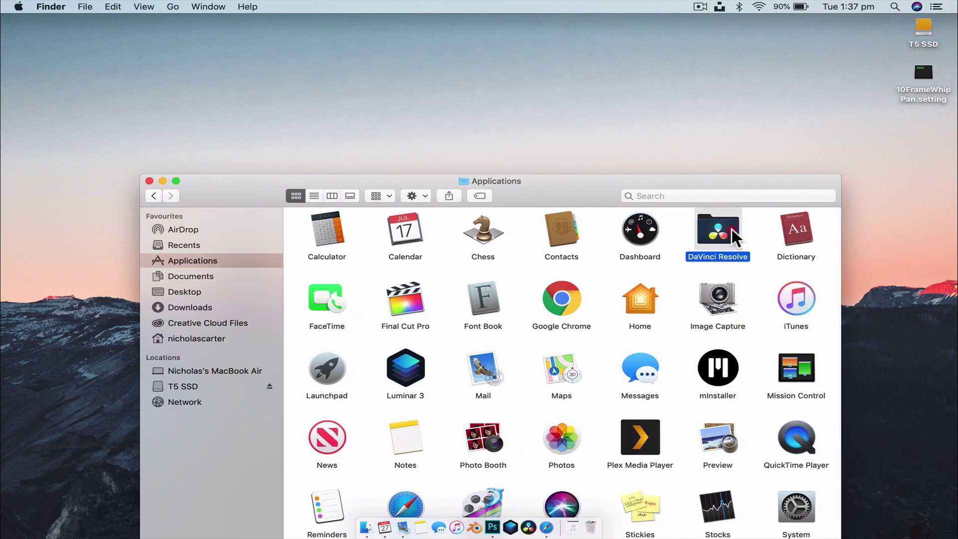
right_click(481, 344)
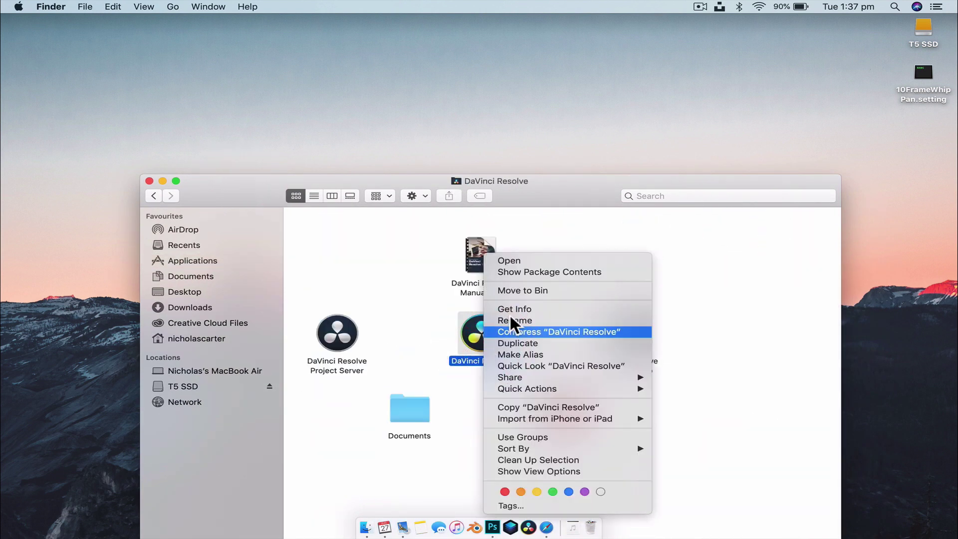
click(562, 272)
drag(584, 194, 560, 90)
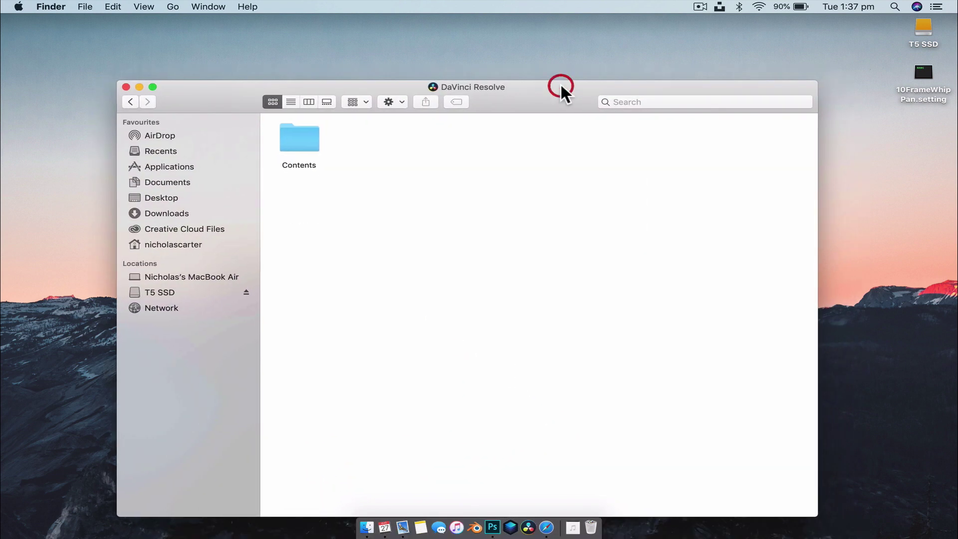
Navigate to Contents/Resources/Fusion/Templates/Fusion inside the app package.
double_click(301, 139)
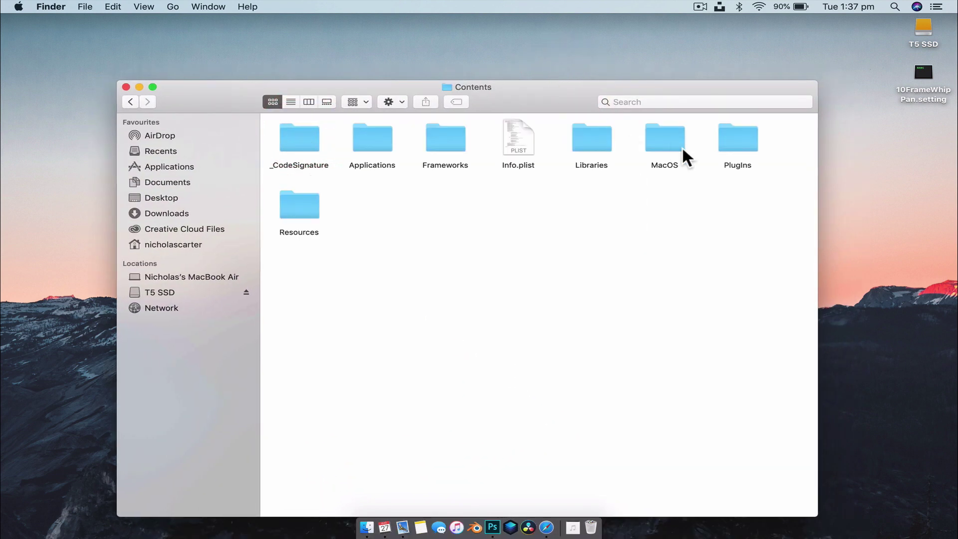
double_click(304, 199)
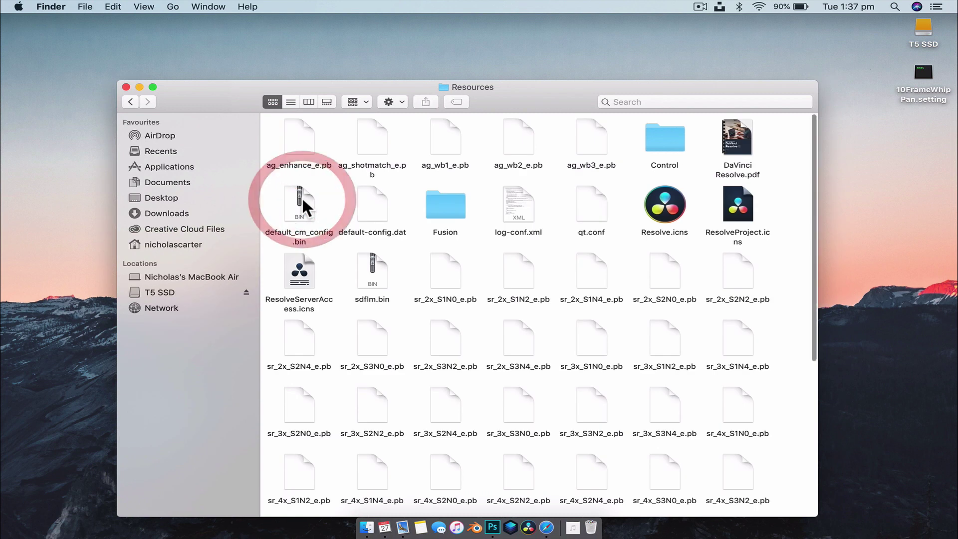
double_click(444, 209)
double_click(674, 149)
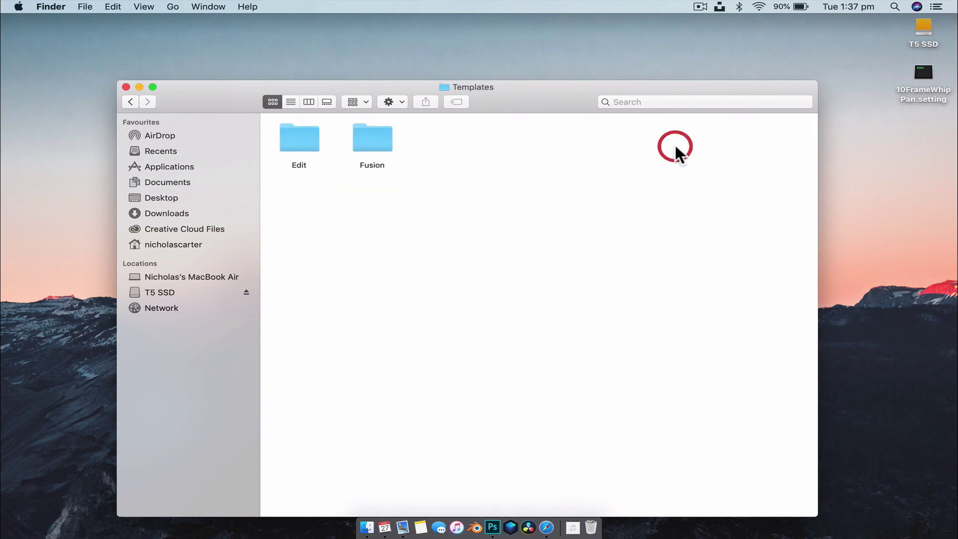
click(375, 149)
double_click(375, 148)
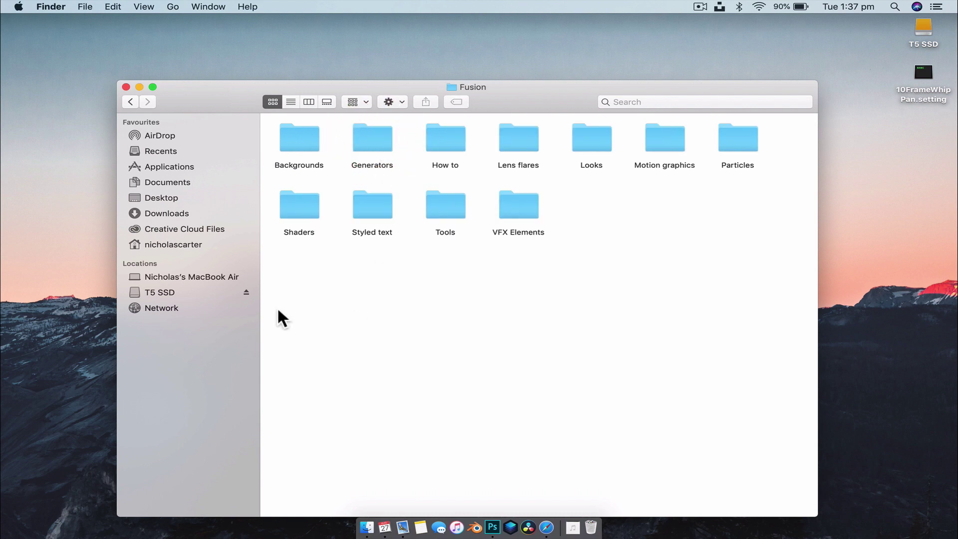
drag(277, 314, 753, 133)
click(763, 272)
Create a 'Transitions' folder there, move 10FrameWhipPan.setting into it, and close the window.
key(super+shift+n)
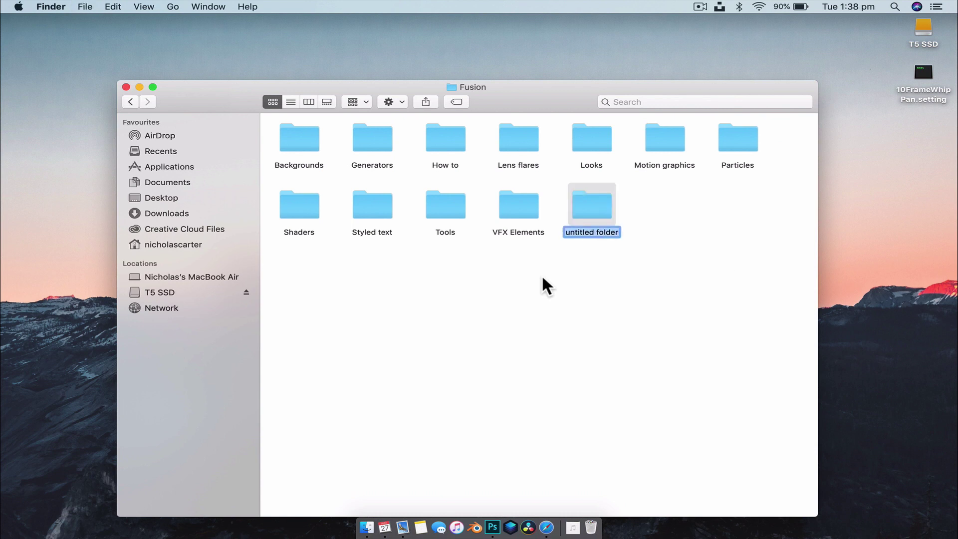
text(T)
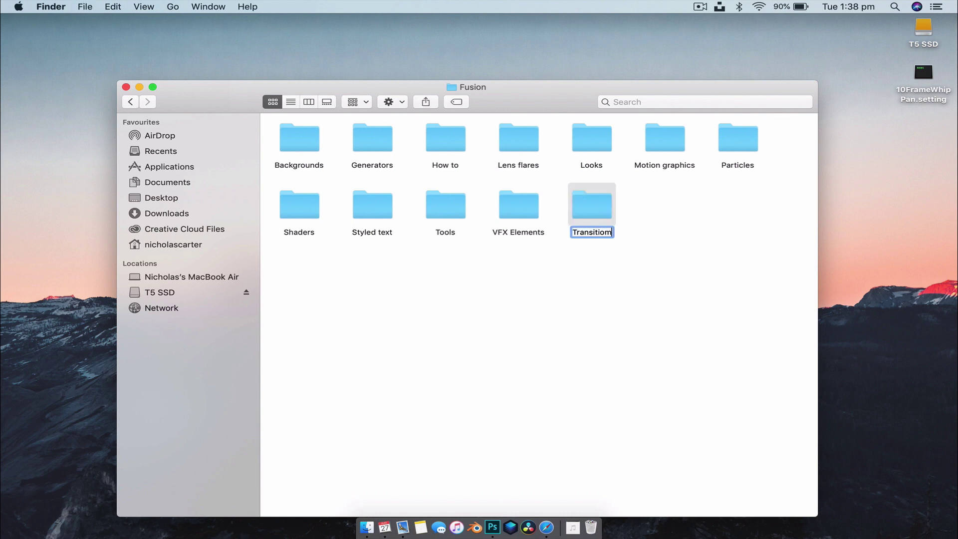
text(ransitions)
key(Return)
click(911, 162)
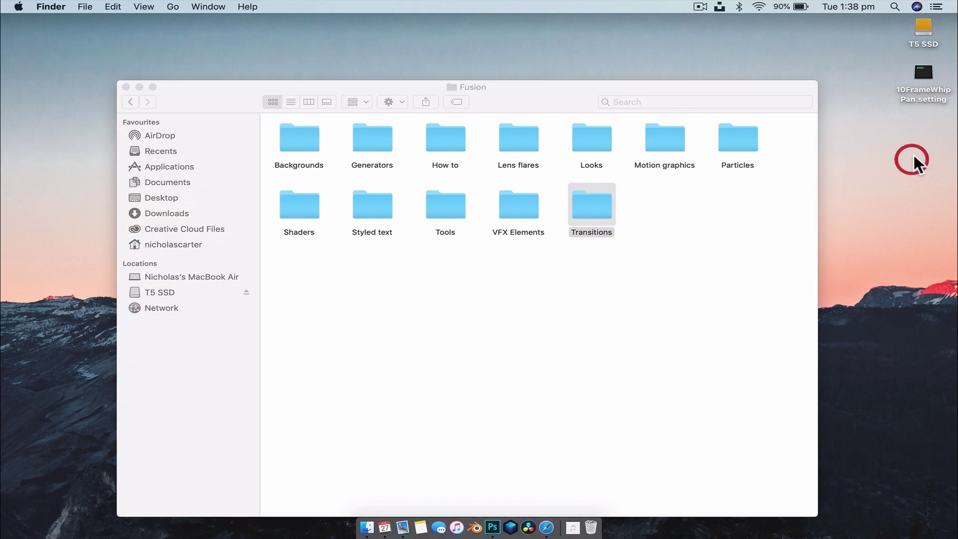
drag(927, 94, 584, 214)
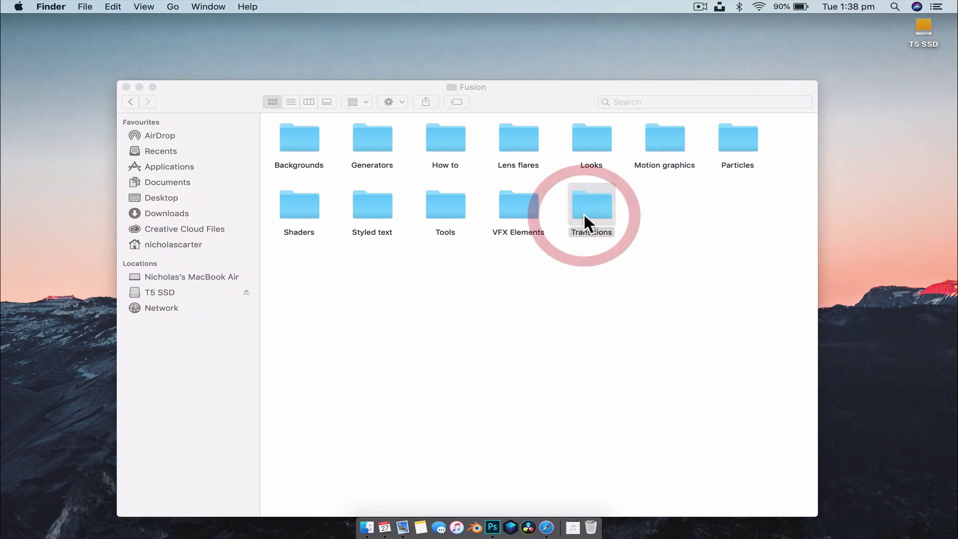
click(665, 246)
click(126, 86)
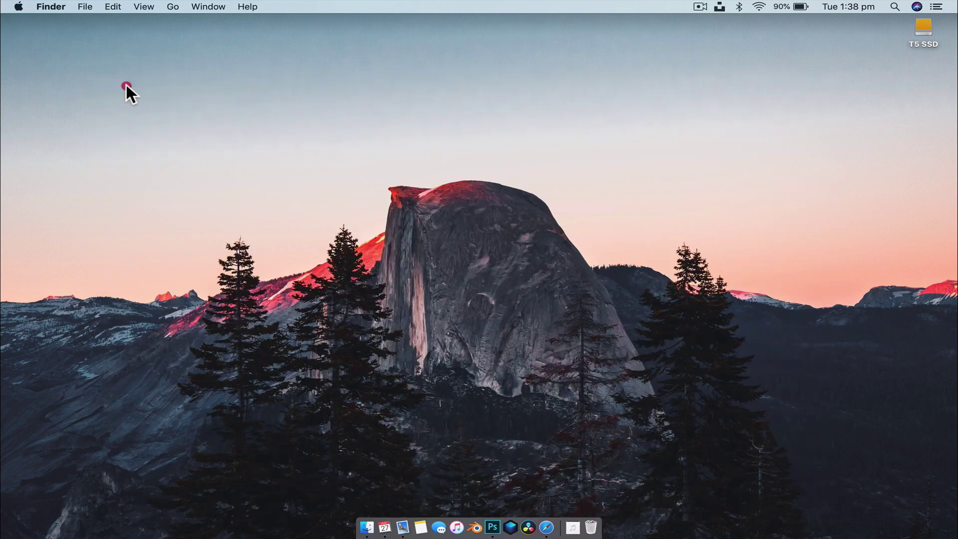
Reopen Resolve and place the rainy night taxi clip on V1 followed by the Pexels Videos clip.
click(529, 523)
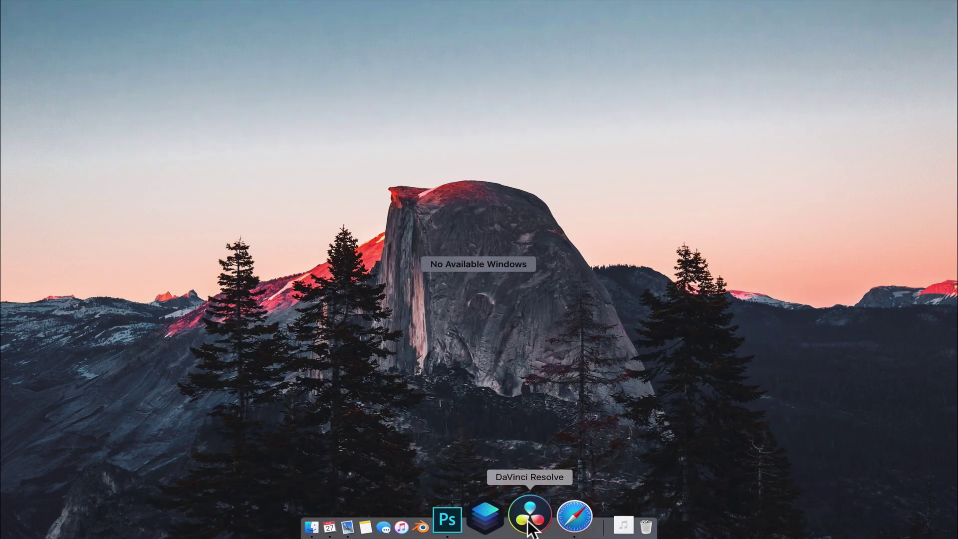
click(737, 384)
click(791, 358)
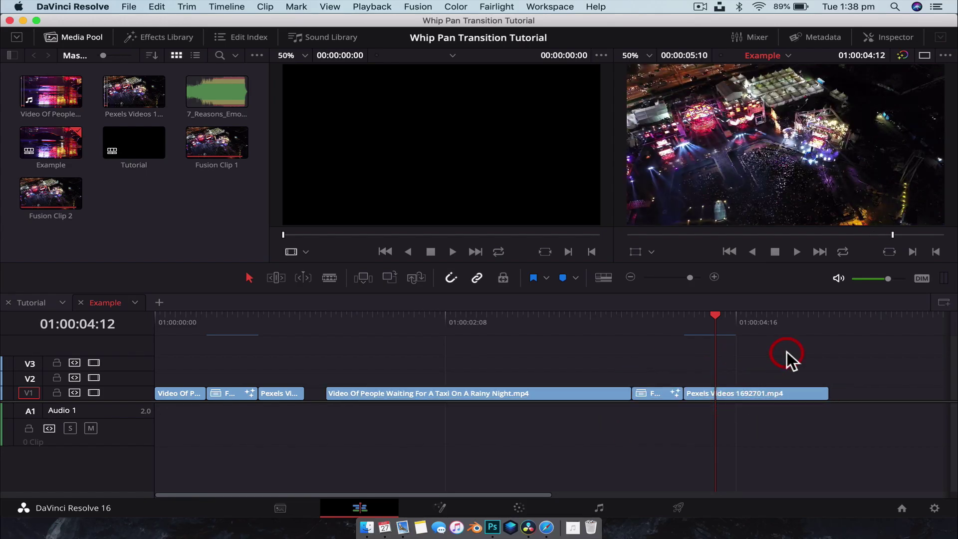
scroll(790, 359, right, 8)
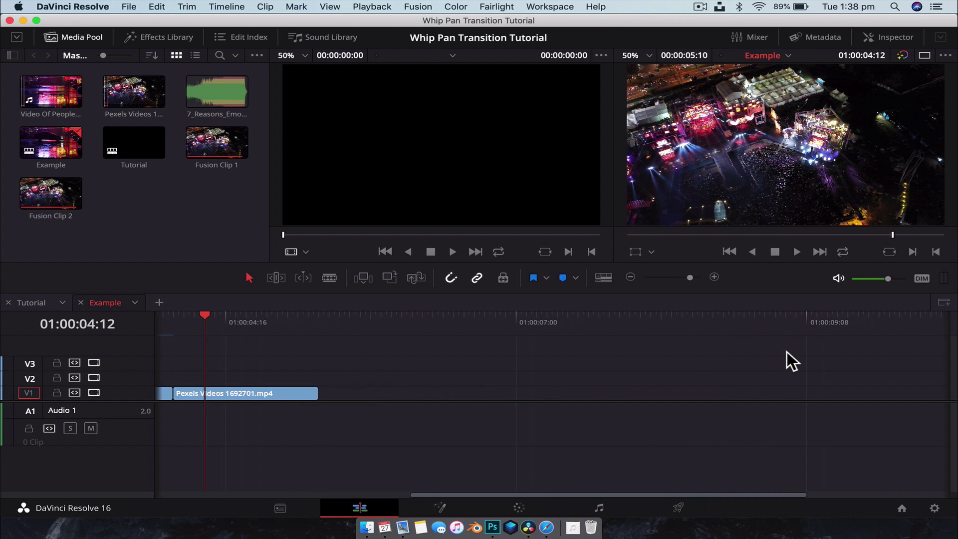
click(43, 83)
drag(421, 208, 382, 393)
drag(133, 102, 776, 393)
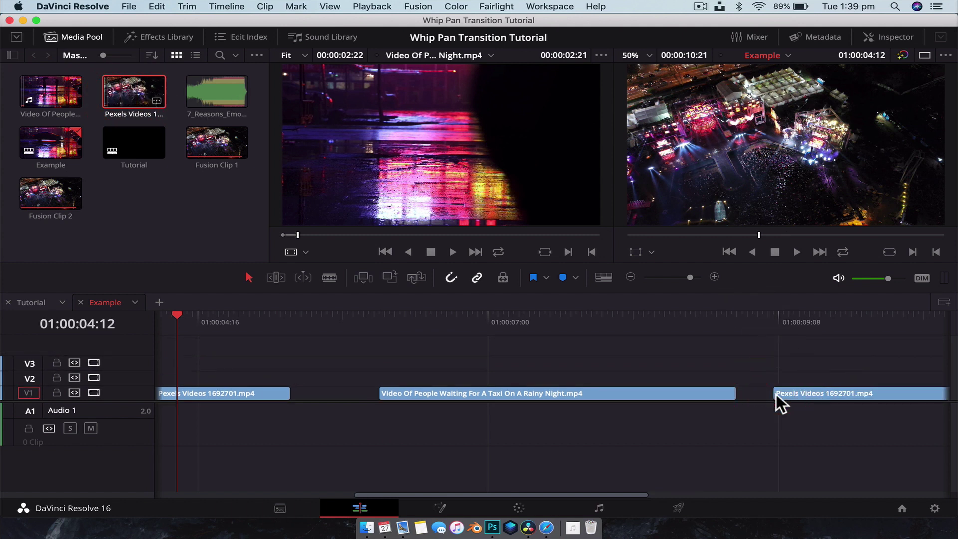
scroll(773, 393, right, 10)
scroll(409, 327, left, 8)
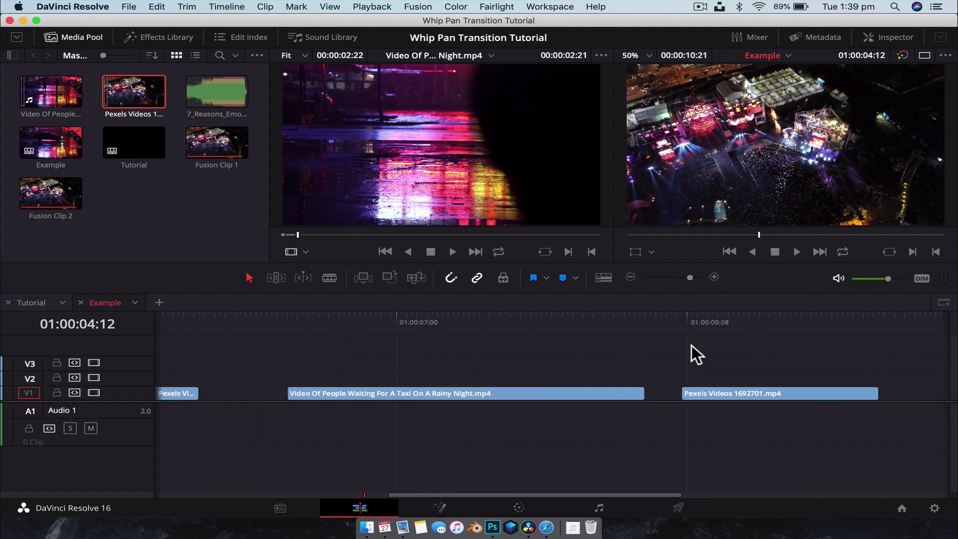
Stack a clip on V2 just before 01:00:09:00 and combine the stacked clips into a new Fusion clip.
click(645, 322)
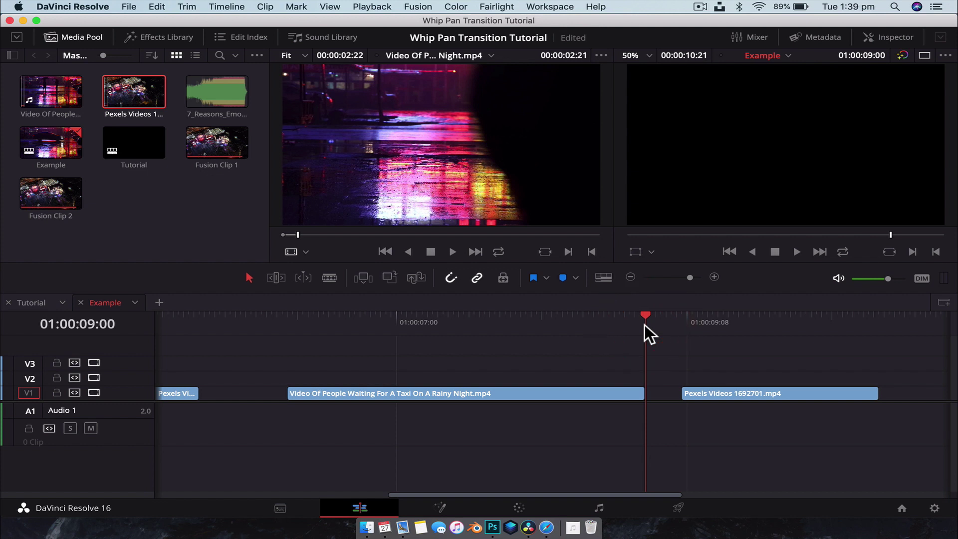
key(Left)
key(Left)
key(Left)
key(Left)
key(Left)
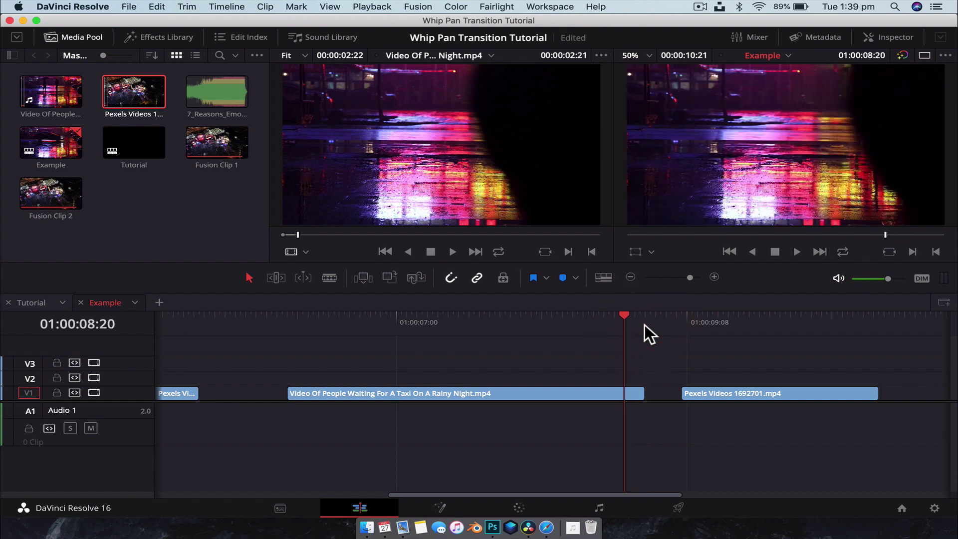
key(Left)
key(Left)
key(Left)
key(Left)
key(Left)
drag(723, 390, 616, 381)
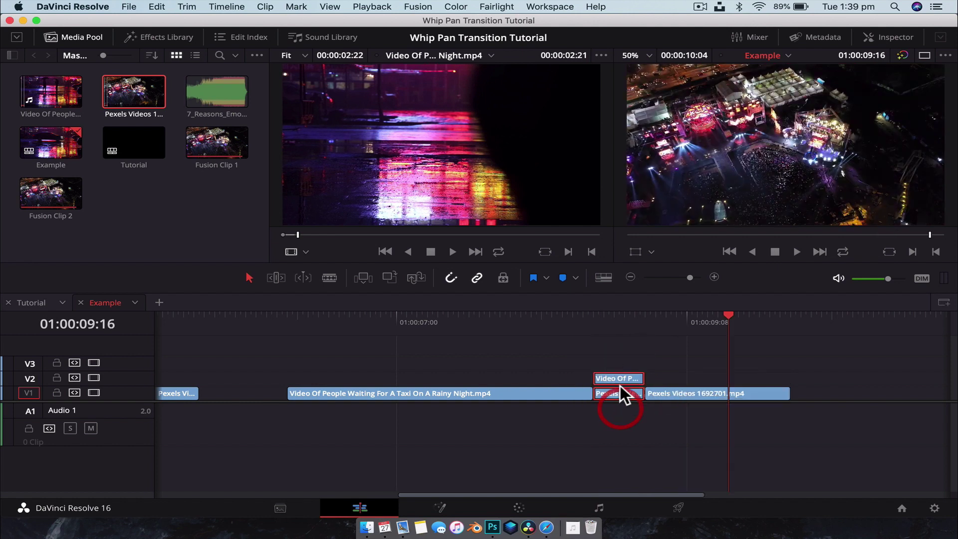
right_click(615, 373)
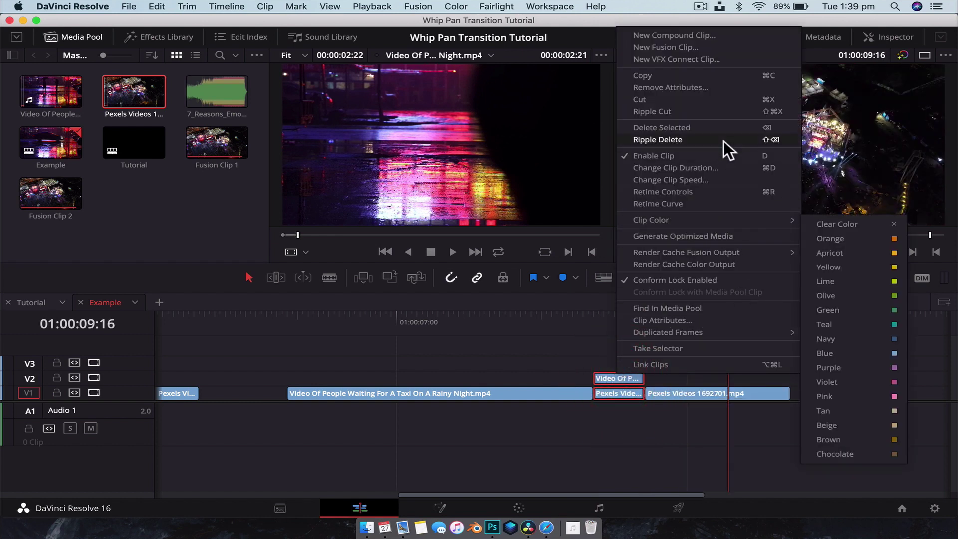
click(693, 47)
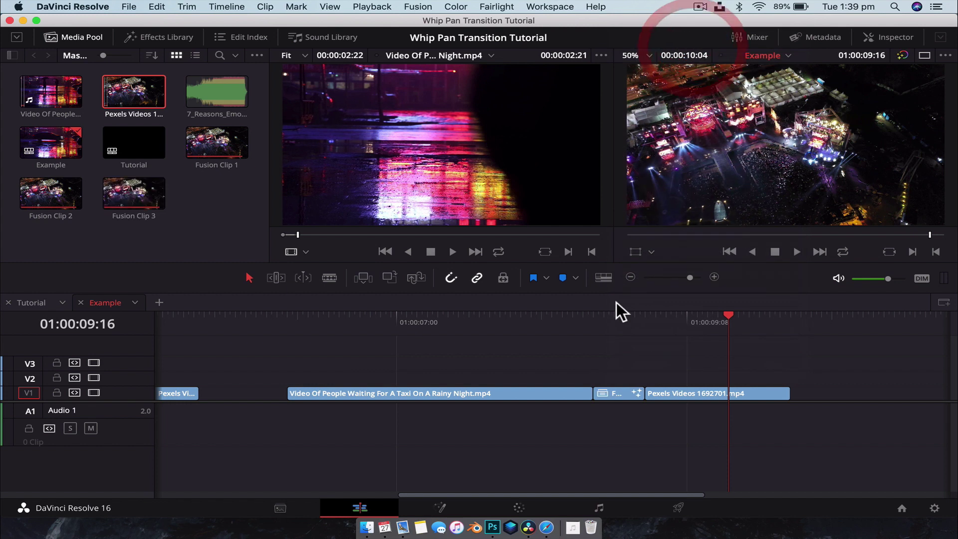
click(613, 315)
On the Fusion page, delete Merge1 and the MediaIn1-to-MediaOut1 link, viewing MediaIn2.
click(441, 506)
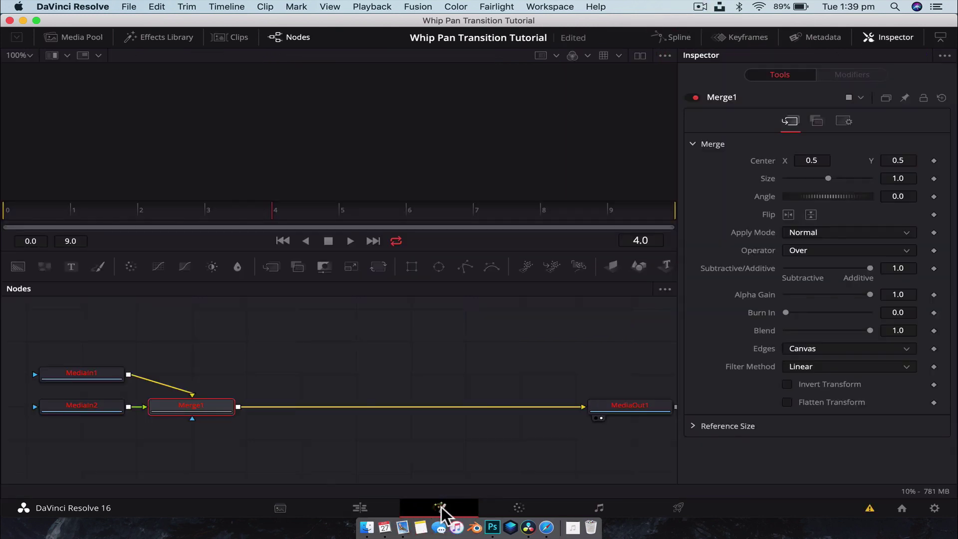
drag(201, 406, 324, 406)
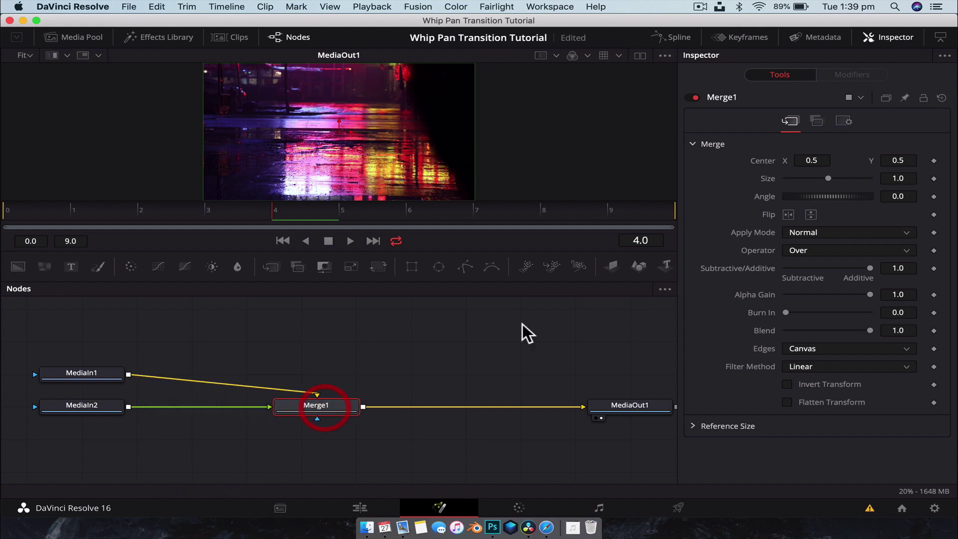
click(940, 37)
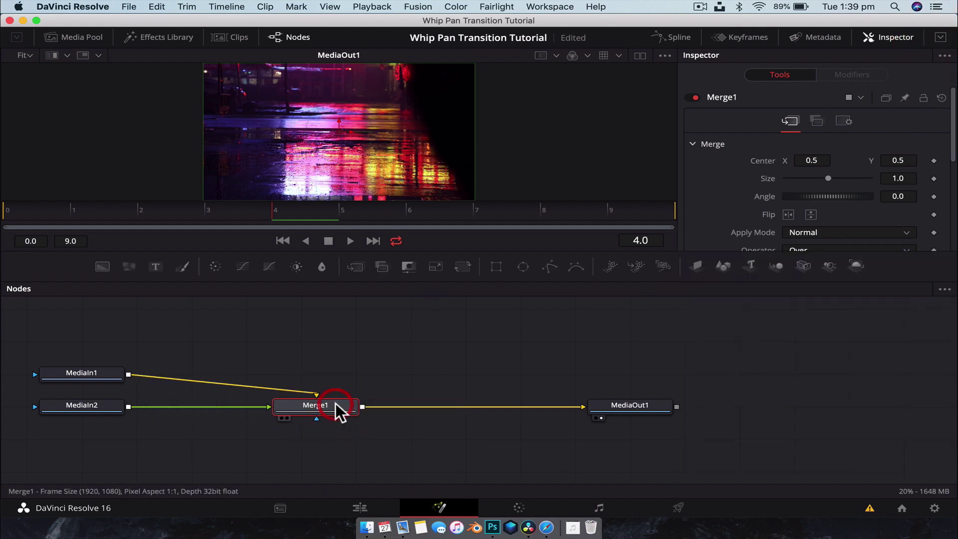
key(Delete)
click(345, 391)
key(Delete)
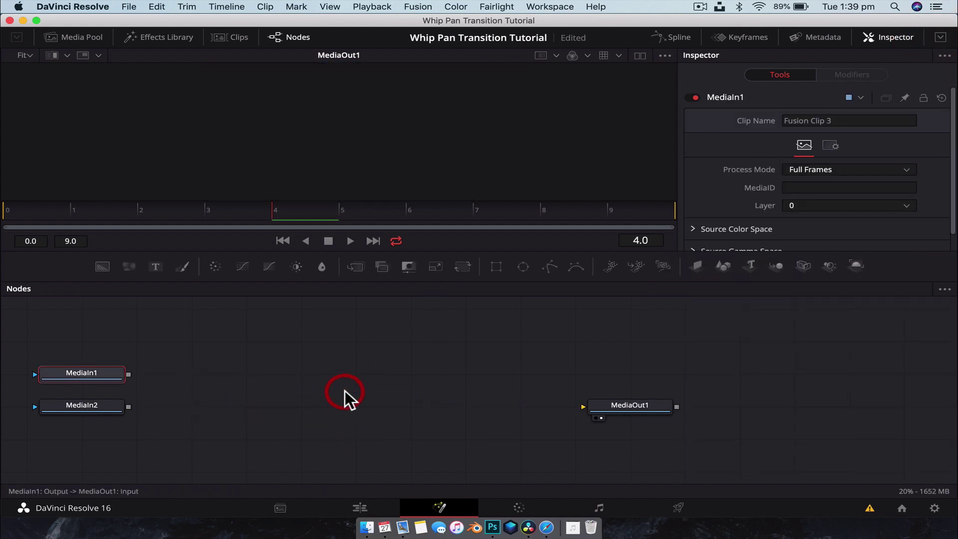
click(79, 407)
key(2)
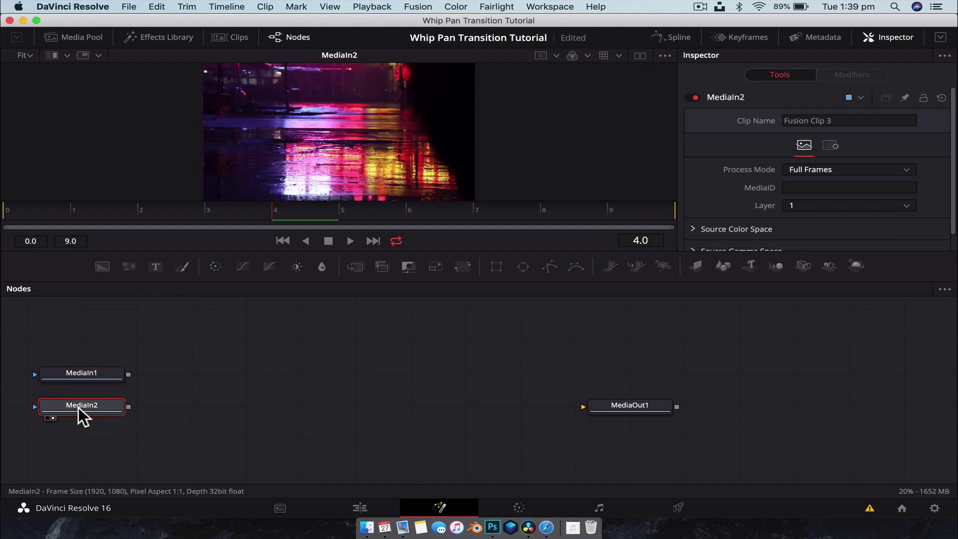
Rename MediaIn2 to 'Neon' and MediaIn1 to 'Concert', placing Neon above Concert.
right_click(78, 407)
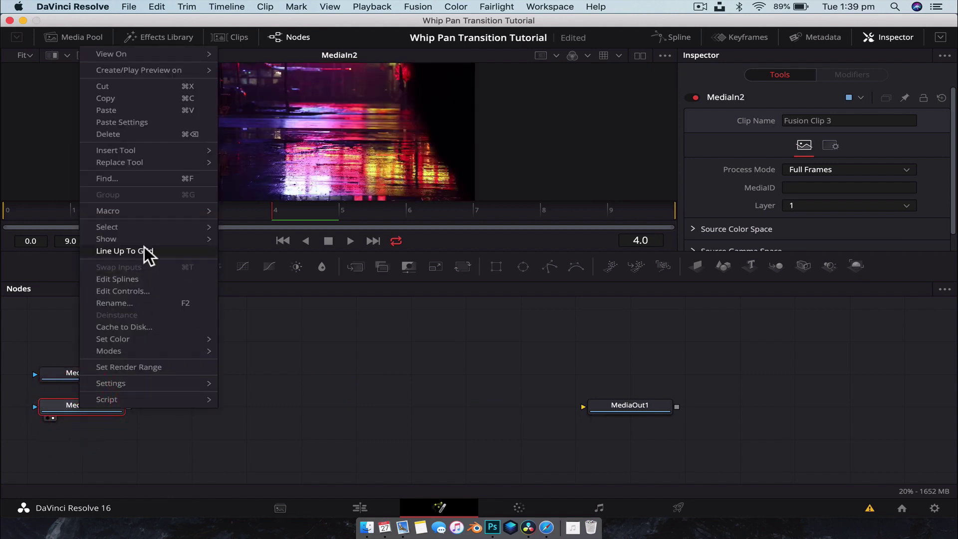
click(134, 302)
text(Neo)
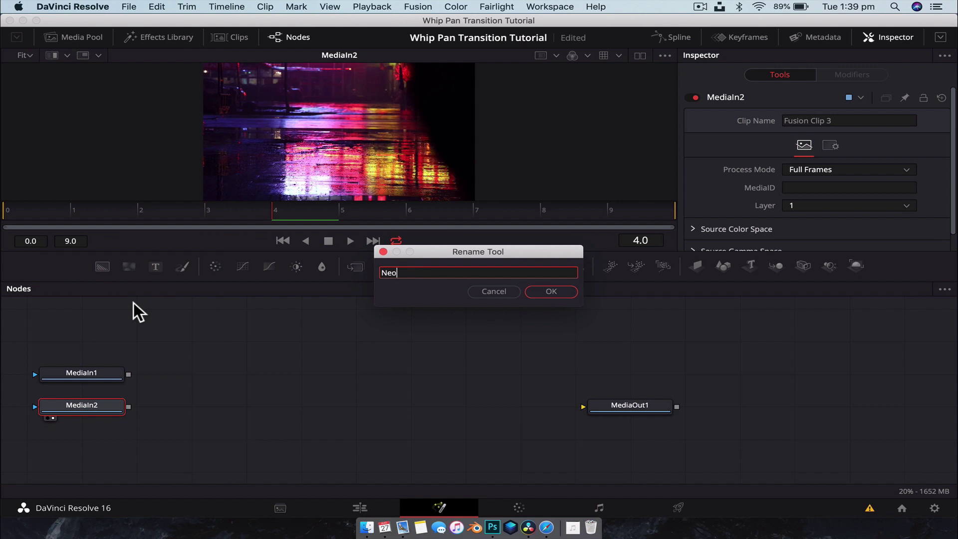
text(n)
key(Return)
right_click(88, 375)
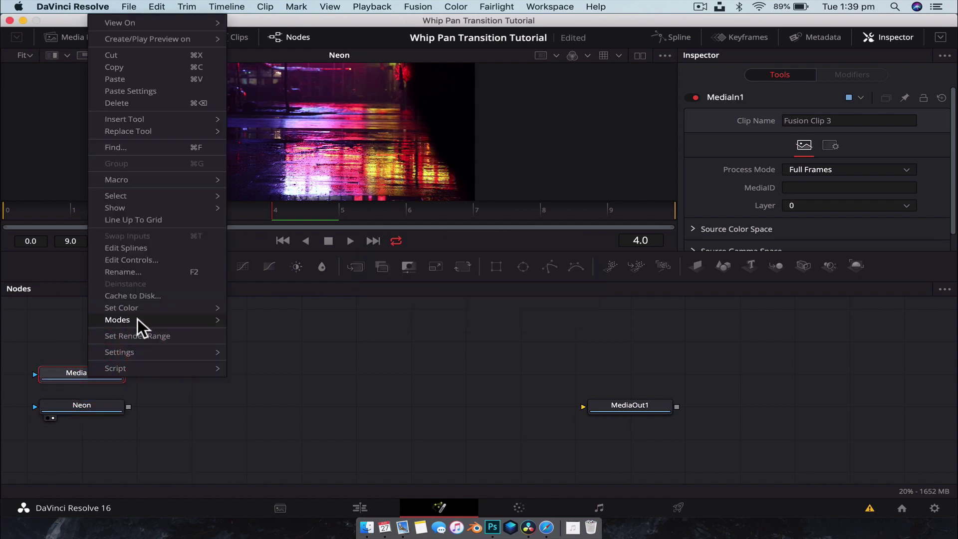
click(154, 271)
text(Co)
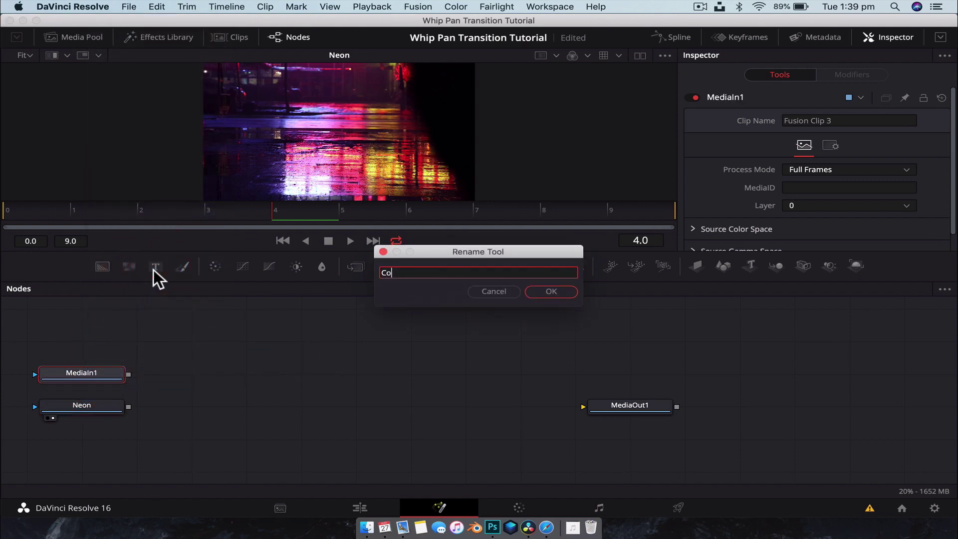
text(ncert)
key(Return)
drag(119, 403, 89, 410)
Add the 10FrameWhipPan template from Effects Library Templates > Transitions to the node graph.
click(220, 379)
click(170, 37)
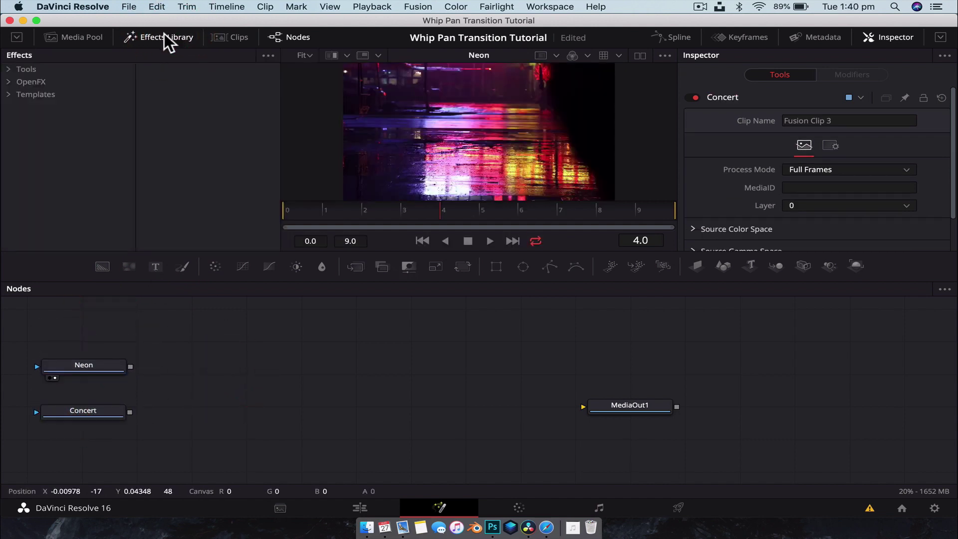
click(27, 95)
click(8, 95)
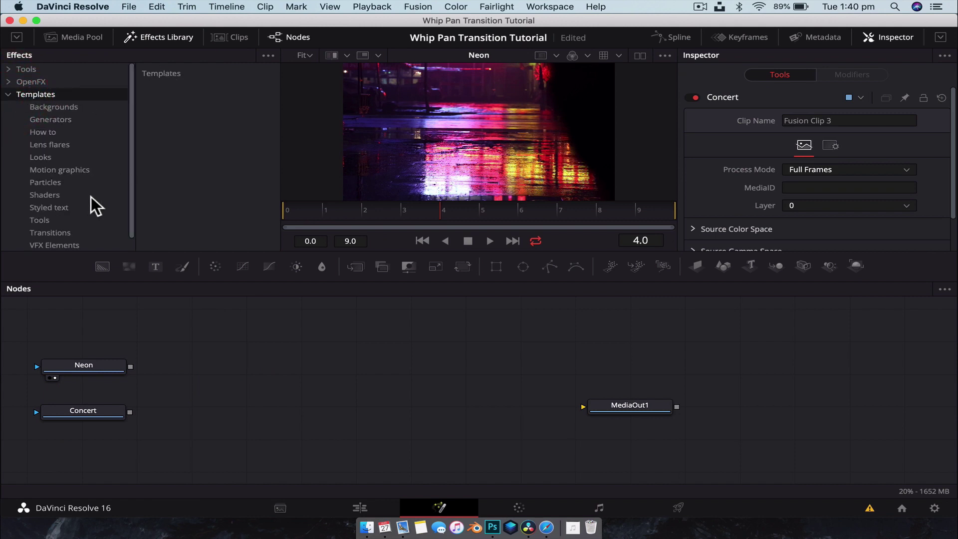
scroll(80, 205, down, 1)
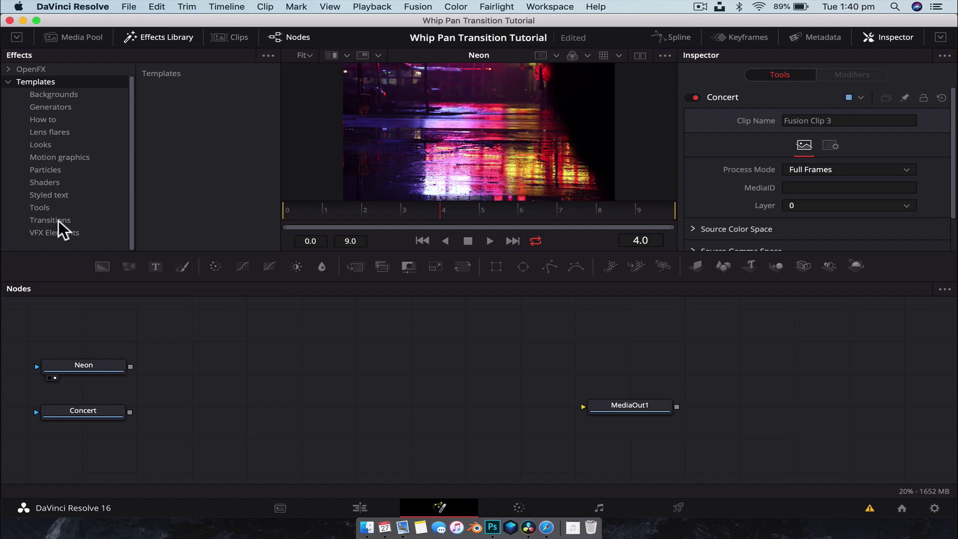
click(58, 220)
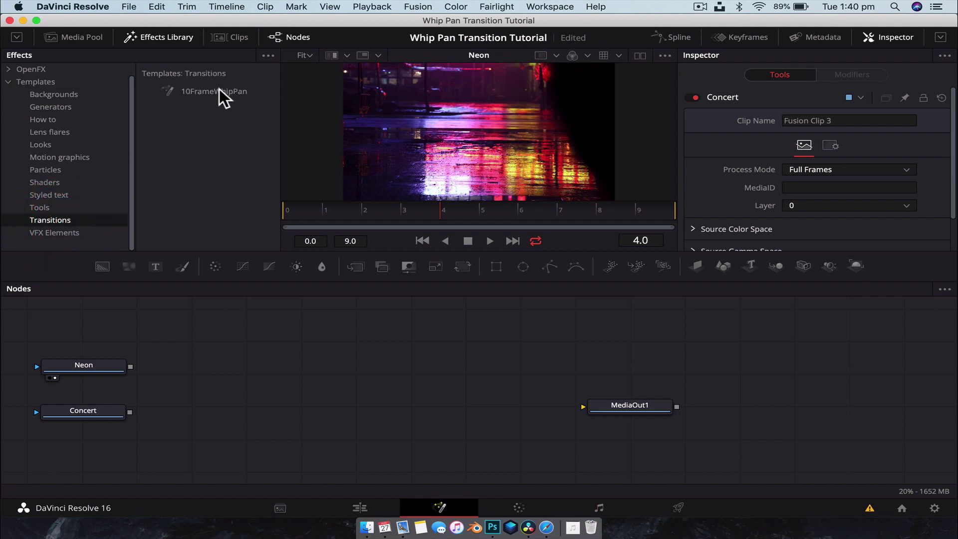
drag(220, 88, 508, 388)
Arrange the template nodes, connect Neon to Transform1 and Concert to Transform2, and return to Edit.
drag(611, 404, 748, 389)
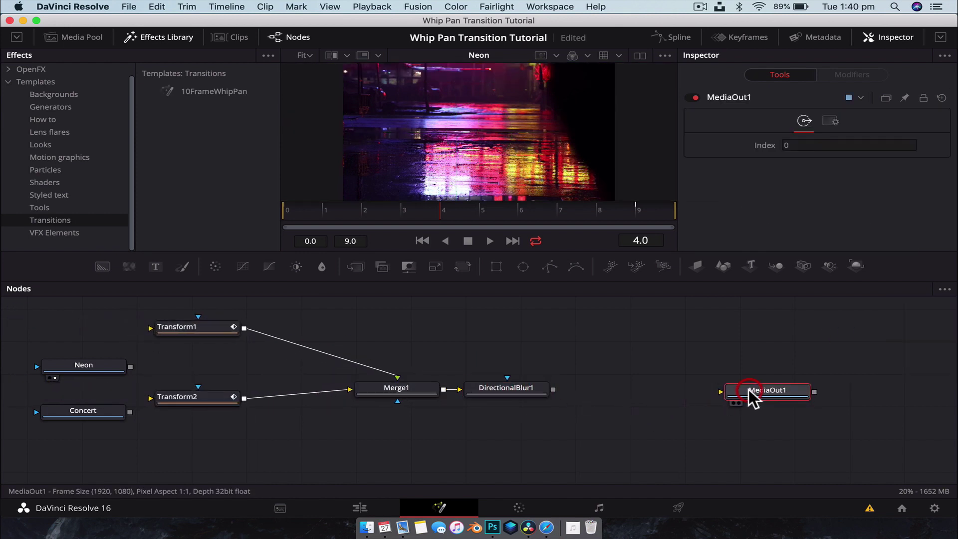
drag(516, 387, 576, 384)
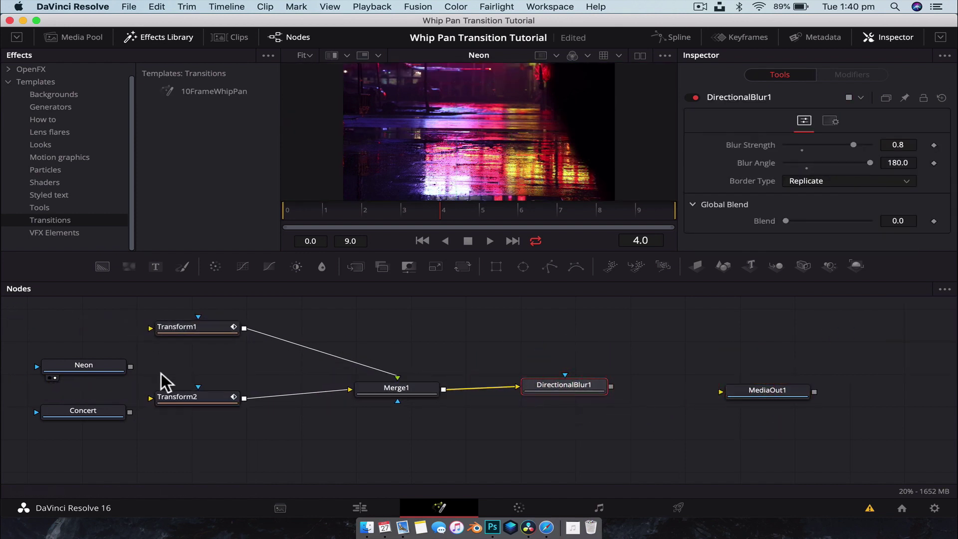
drag(145, 305, 558, 439)
drag(566, 391, 743, 392)
click(609, 350)
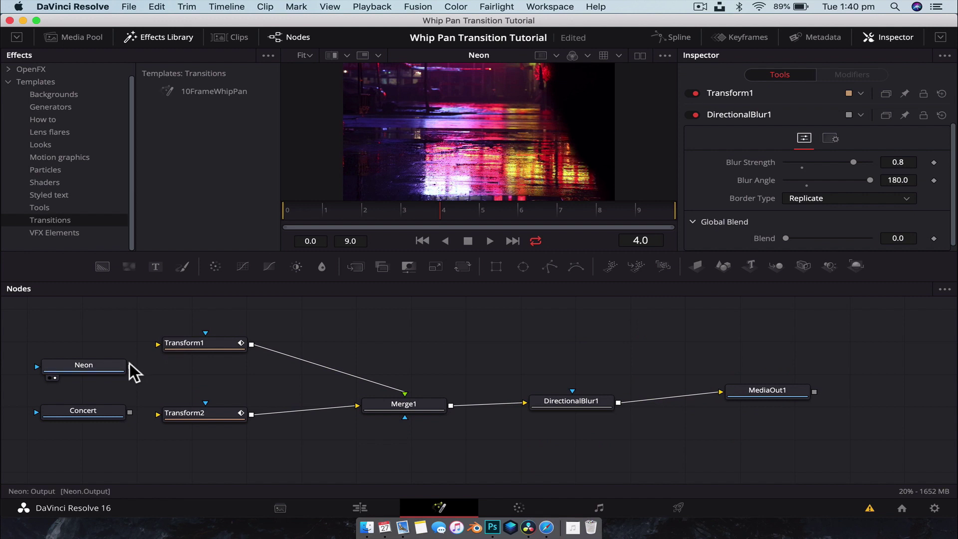
drag(131, 366, 178, 342)
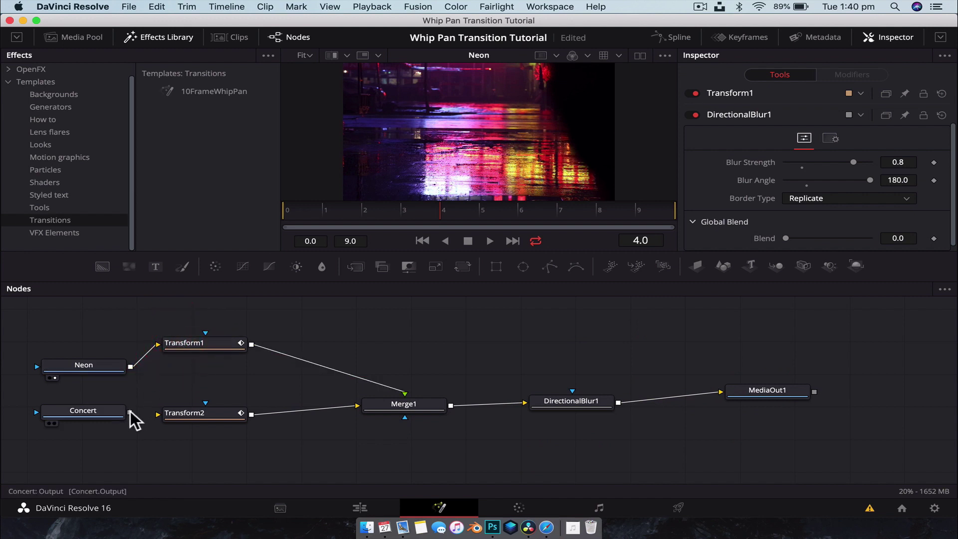
drag(130, 412, 207, 413)
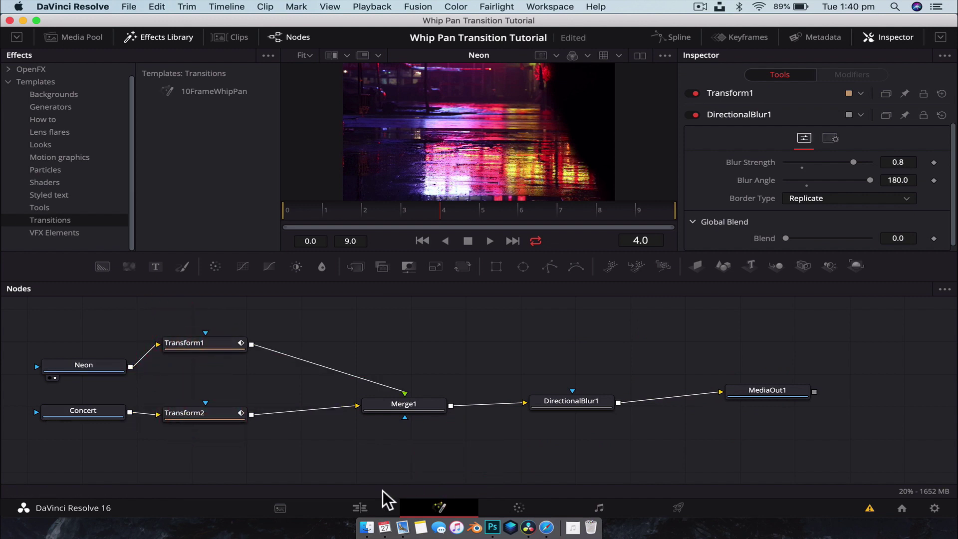
click(359, 507)
click(591, 318)
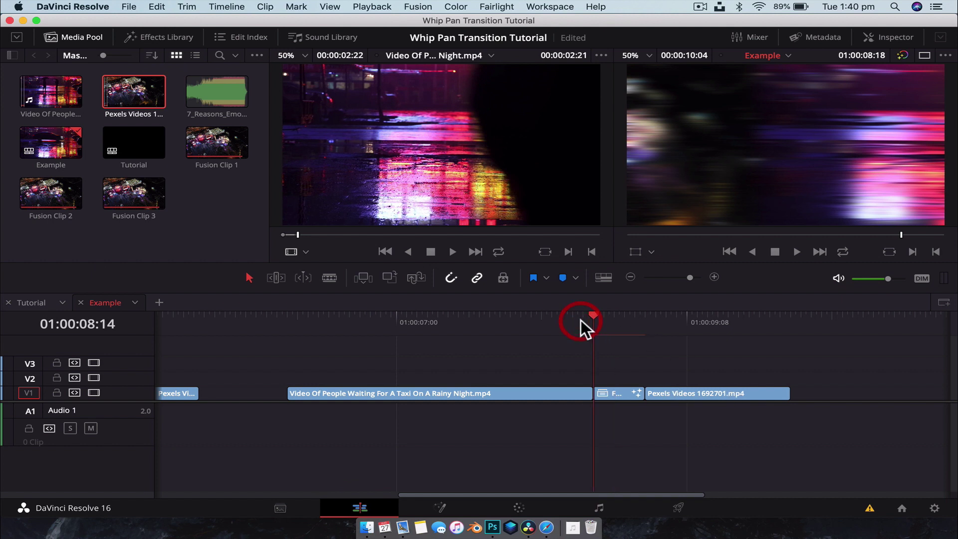
click(573, 319)
key(space)
key(space)
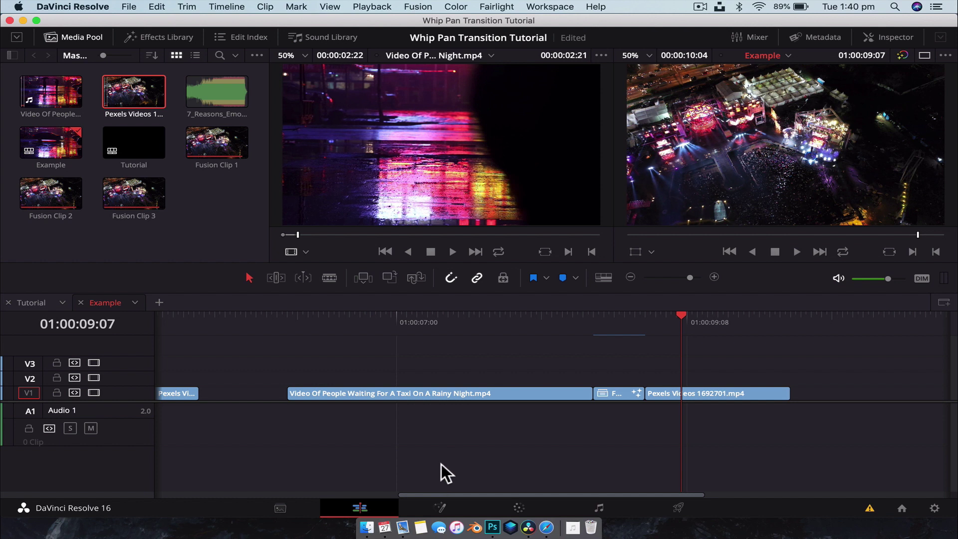
drag(645, 319, 619, 321)
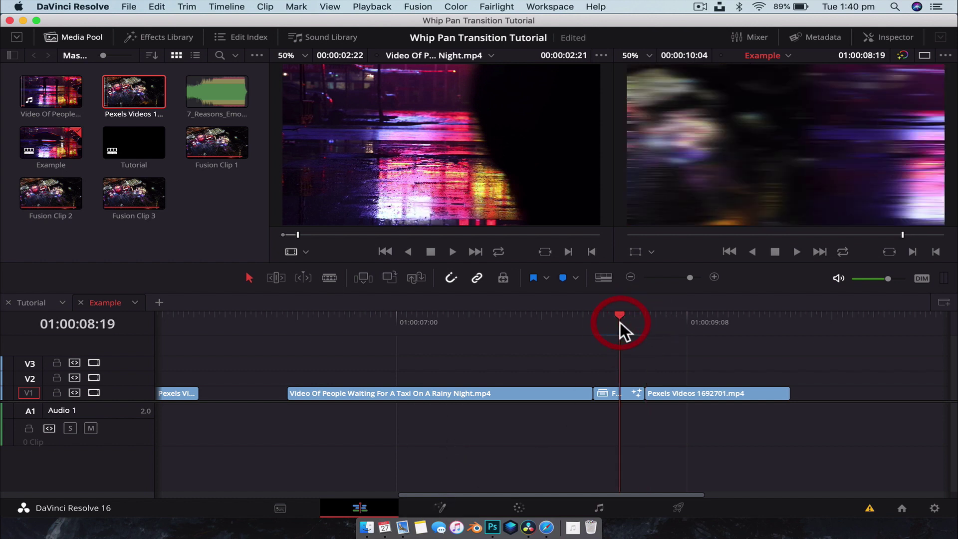
click(439, 507)
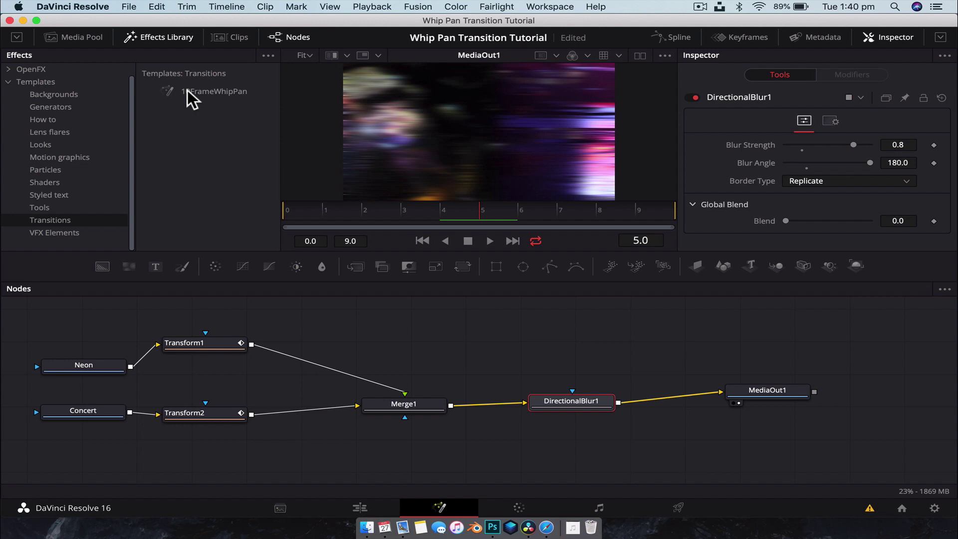
drag(291, 220, 601, 223)
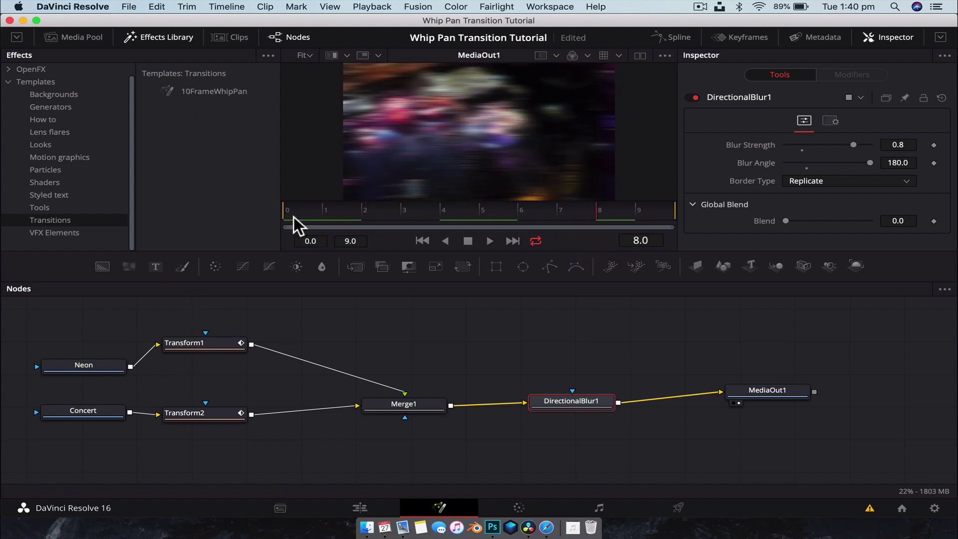
drag(294, 216, 647, 209)
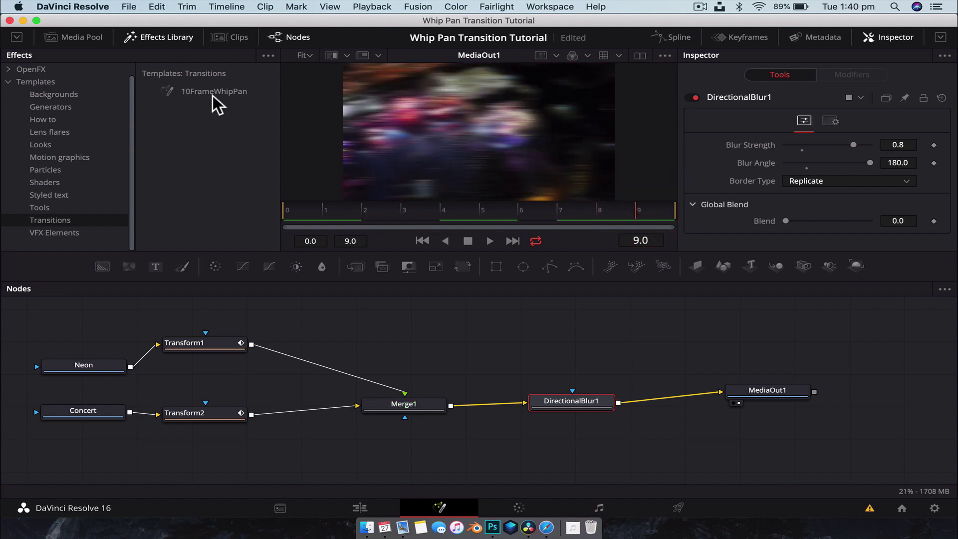
click(360, 508)
click(591, 321)
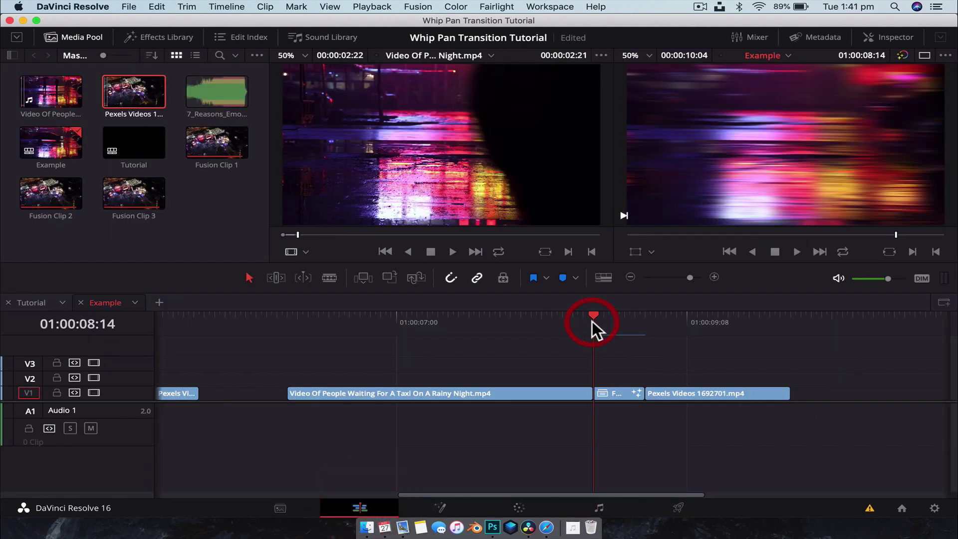